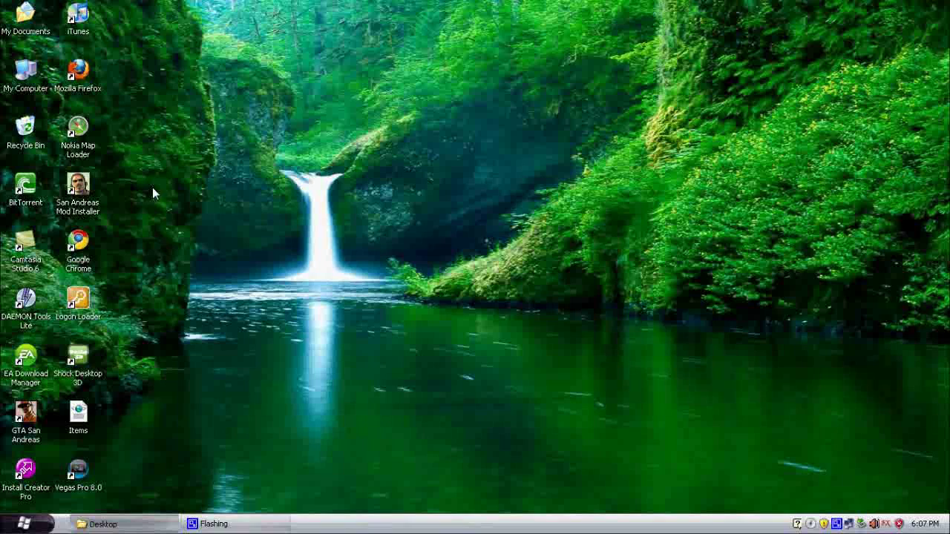
Launch Project64 1.6 from the Desktop folder and minimize the folder window.
left_click(119, 524)
double_click(541, 223)
left_click(836, 41)
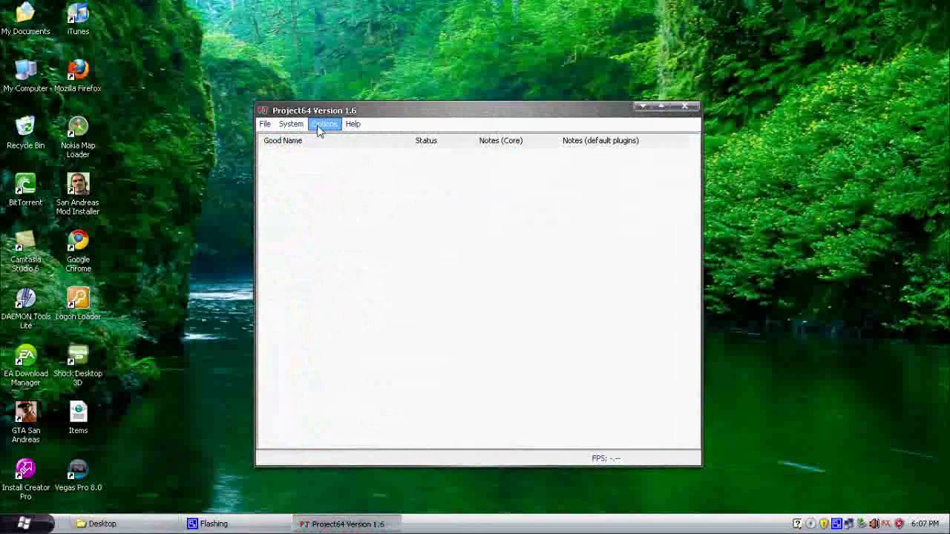
Check the Hide Advanced Settings option in the emulator settings, and look over the system commands for cheats.
left_click(325, 124)
left_click(340, 235)
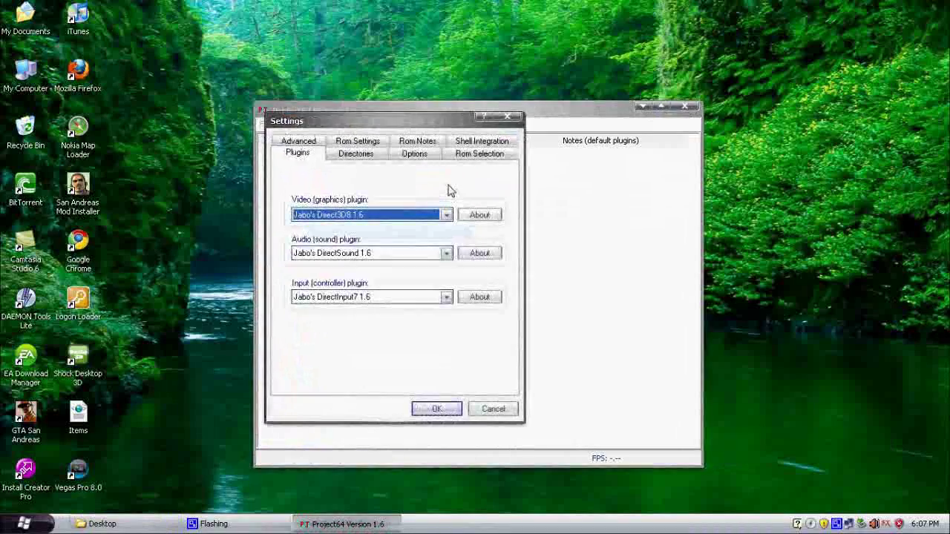
left_click(414, 153)
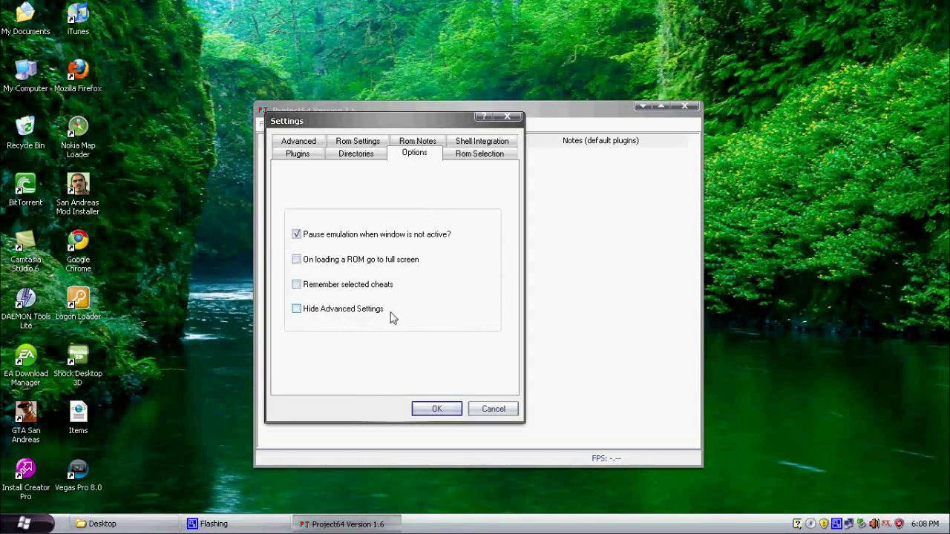
left_click(427, 409)
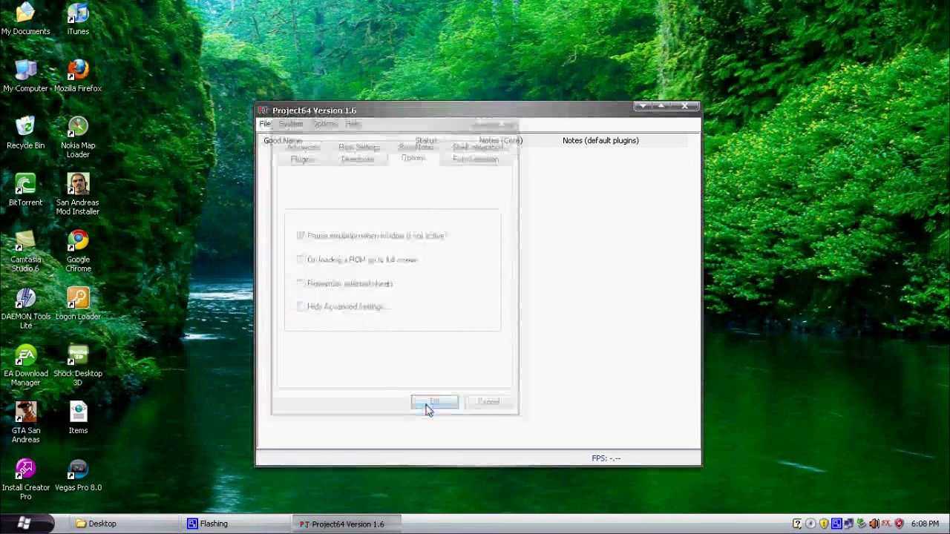
left_click(289, 124)
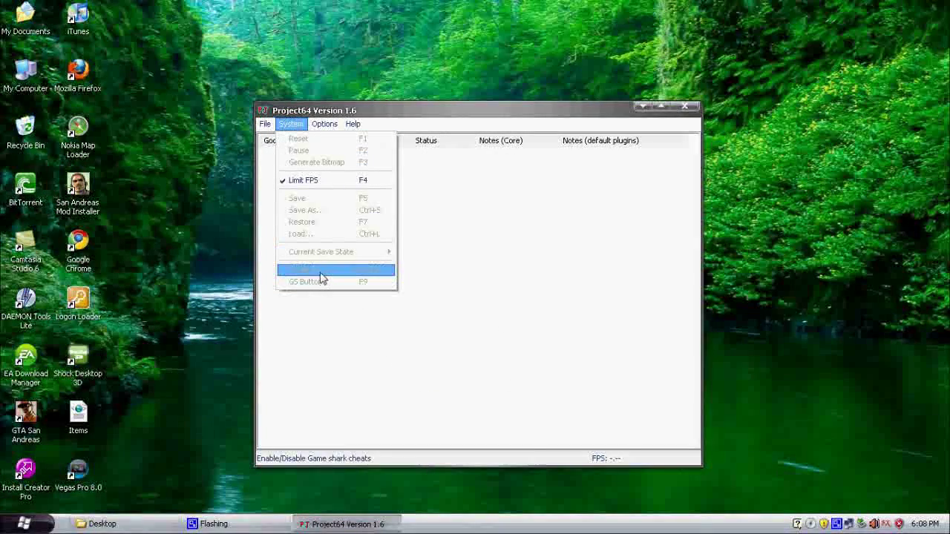
left_click(562, 356)
Locate the Super Mario 64 ROM in the Desktop folder and minimize the folder window.
mouse_move(379, 529)
mouse_move(128, 525)
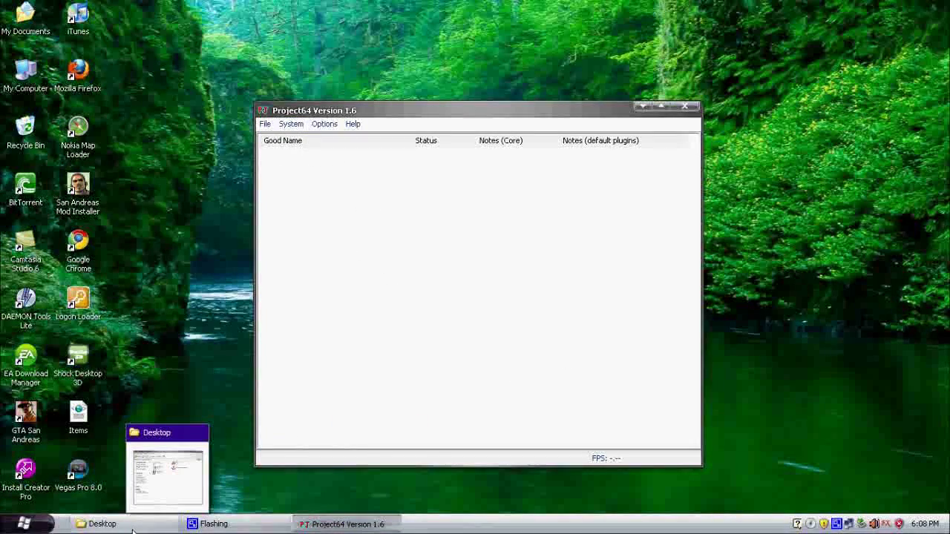
left_click(132, 525)
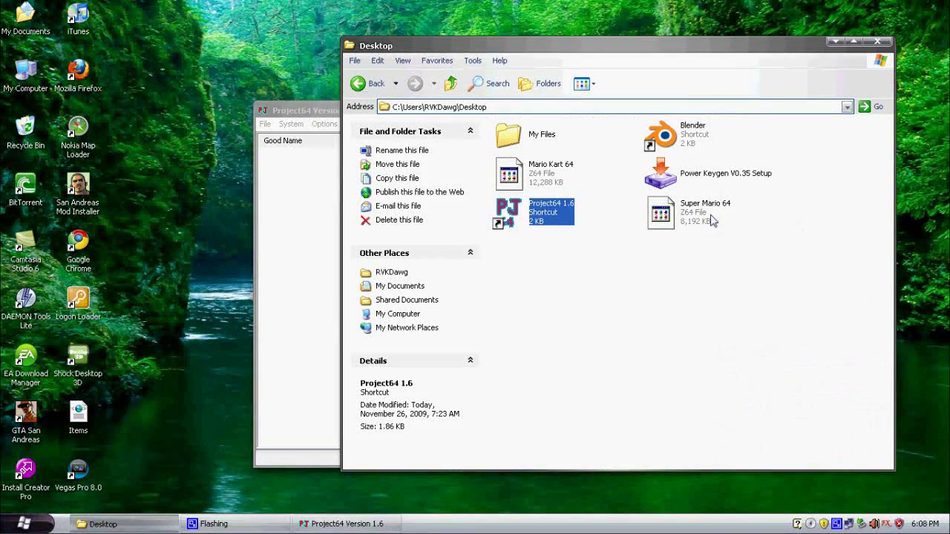
left_click(711, 220)
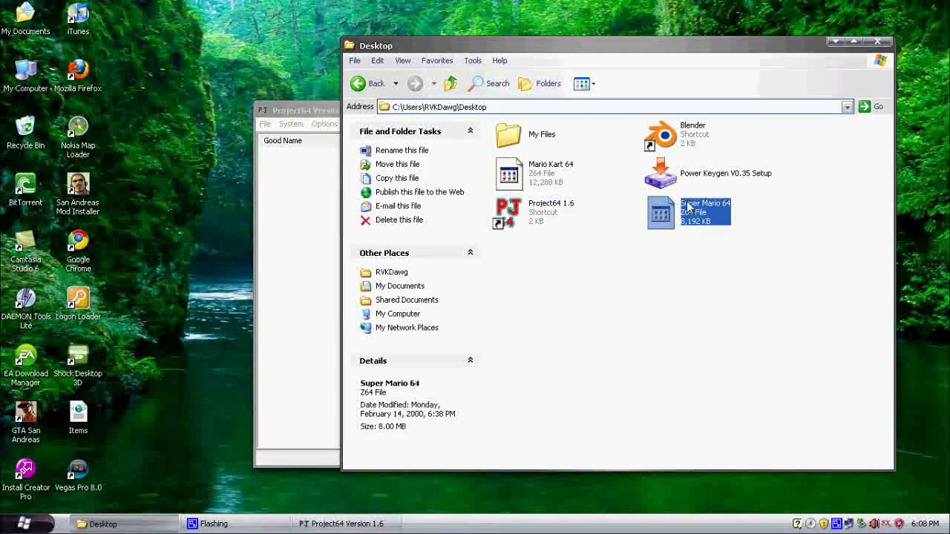
left_click(835, 41)
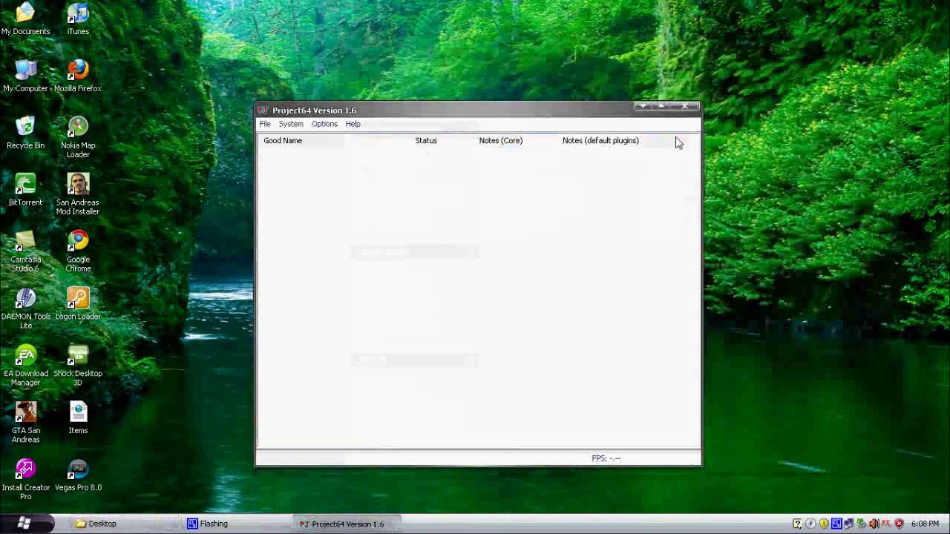
Switch to Internet Explorer, decline making it the default browser, and search Google for "super mario 64 gameshark".
left_click(641, 107)
mouse_move(239, 6)
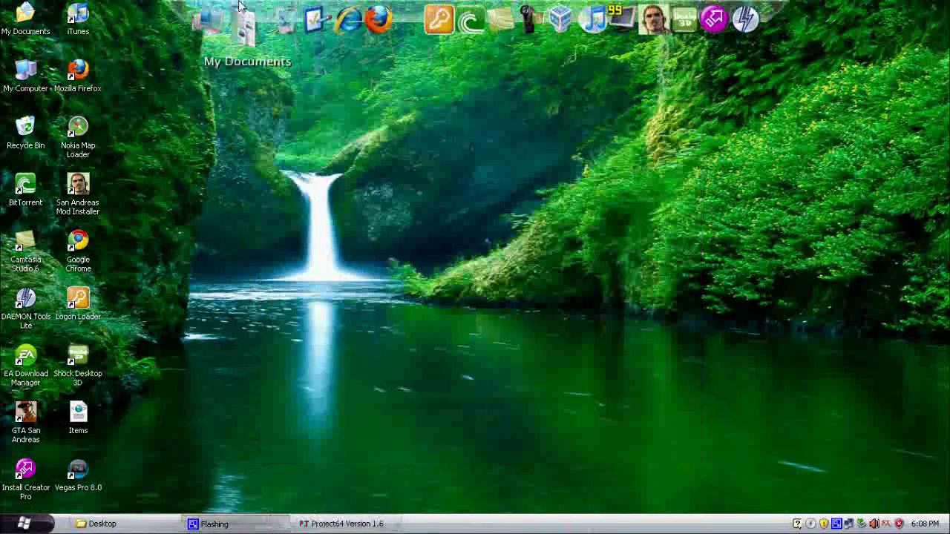
left_click(337, 28)
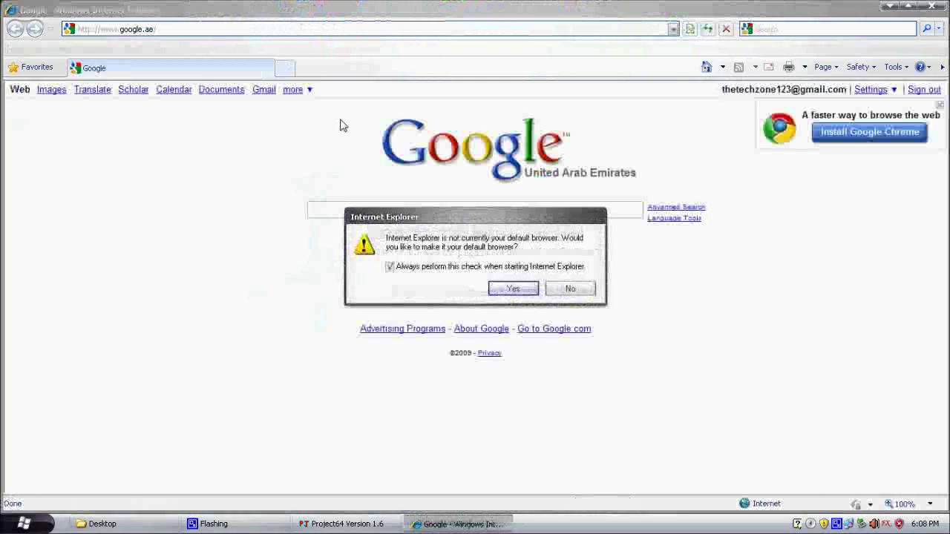
left_click(558, 287)
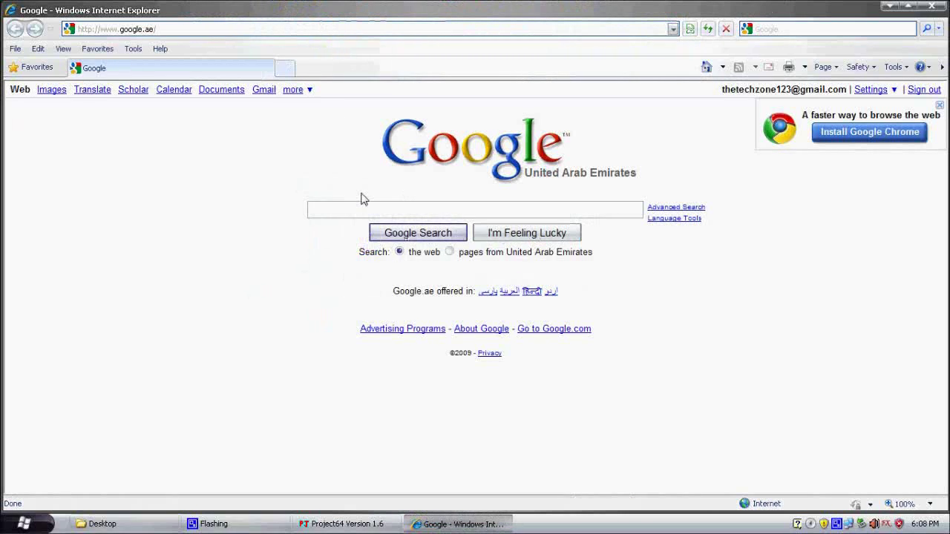
type("super ")
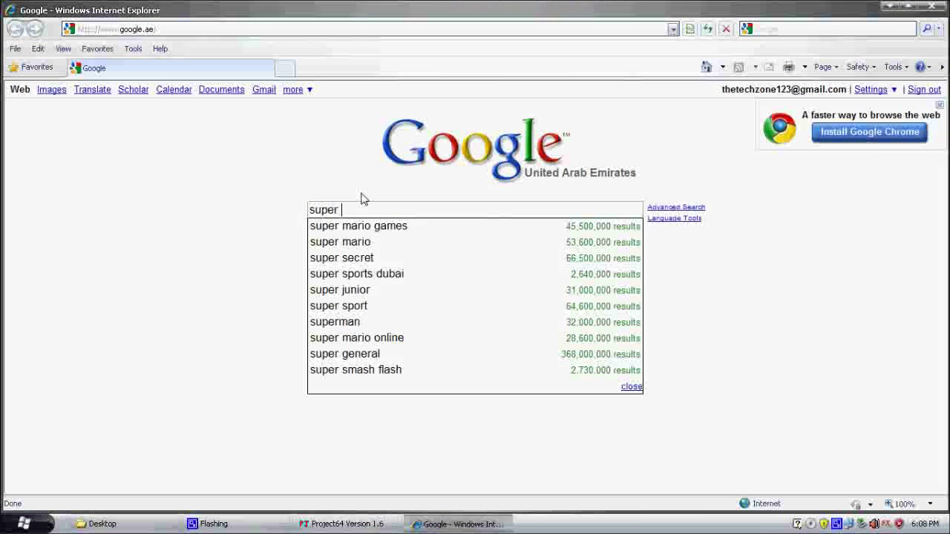
type("mario 64 ")
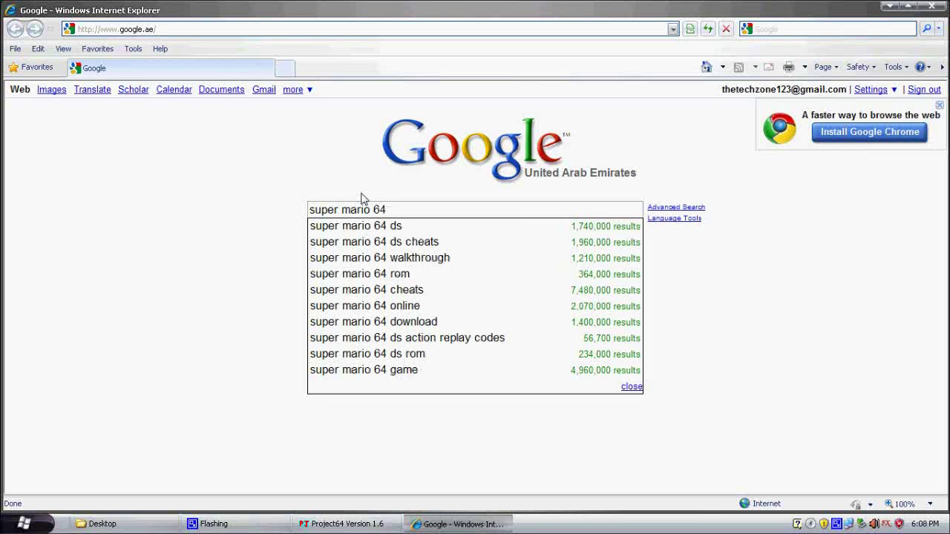
type("gameshark")
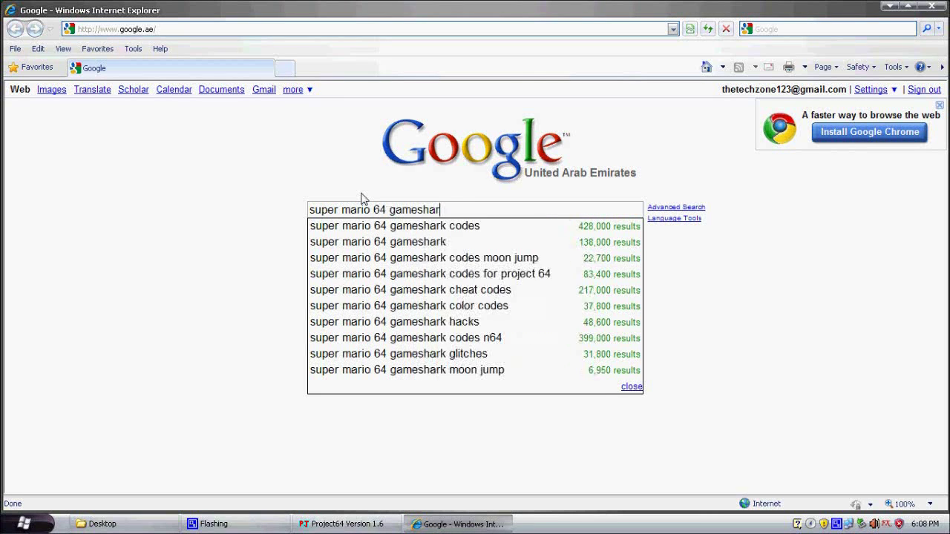
key("Return")
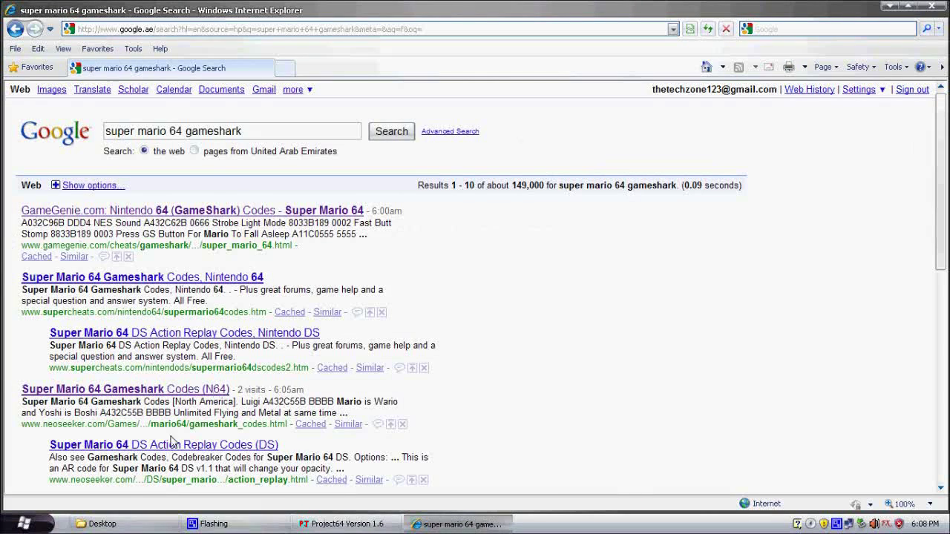
Open the Neoseeker page of Super Mario 64 Gameshark codes for N64 and select the Hover Mario code line.
left_click(138, 391)
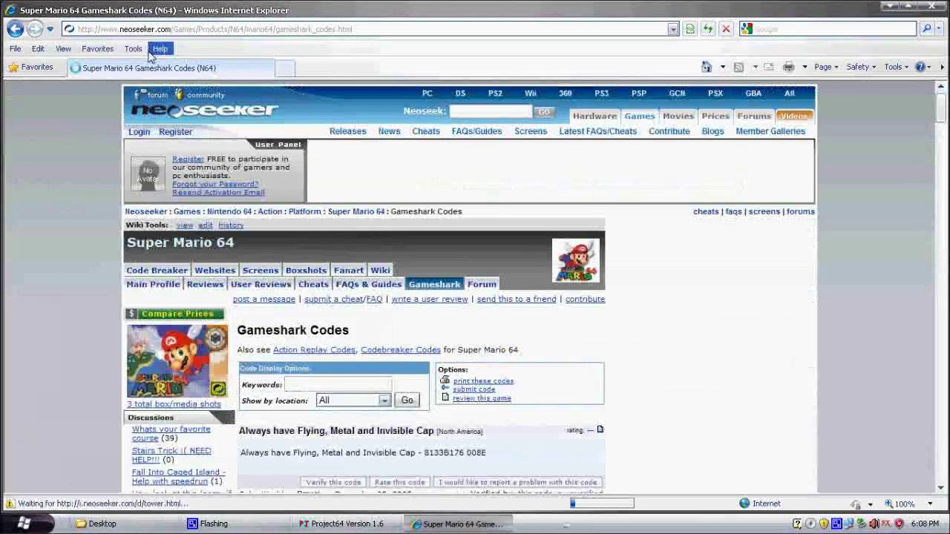
scroll(437, 316, "down", 7)
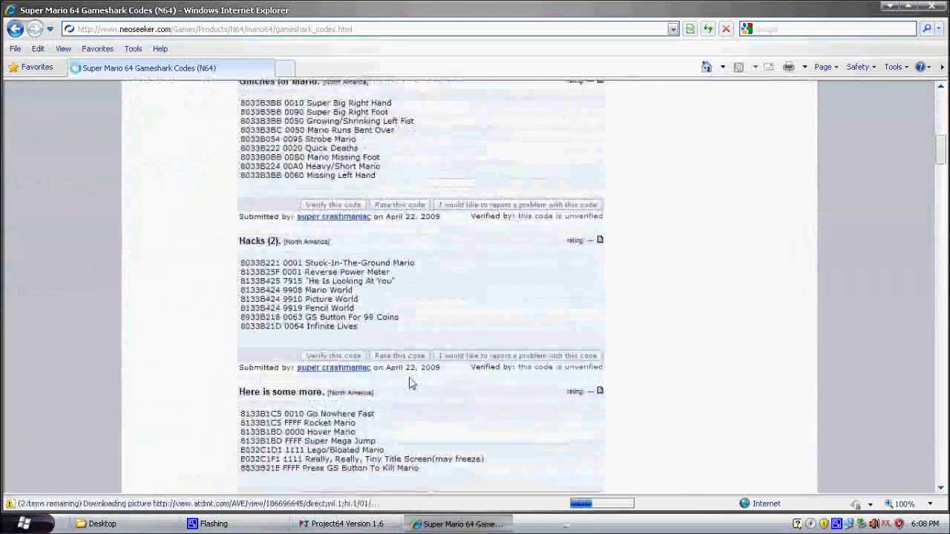
scroll(412, 383, "down", 6)
scroll(403, 388, "up", 15)
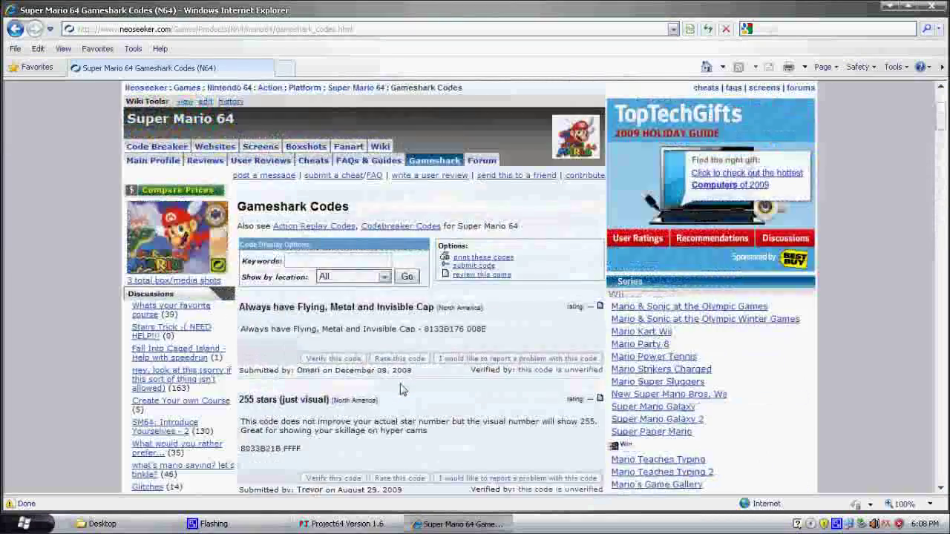
scroll(401, 389, "down", 4)
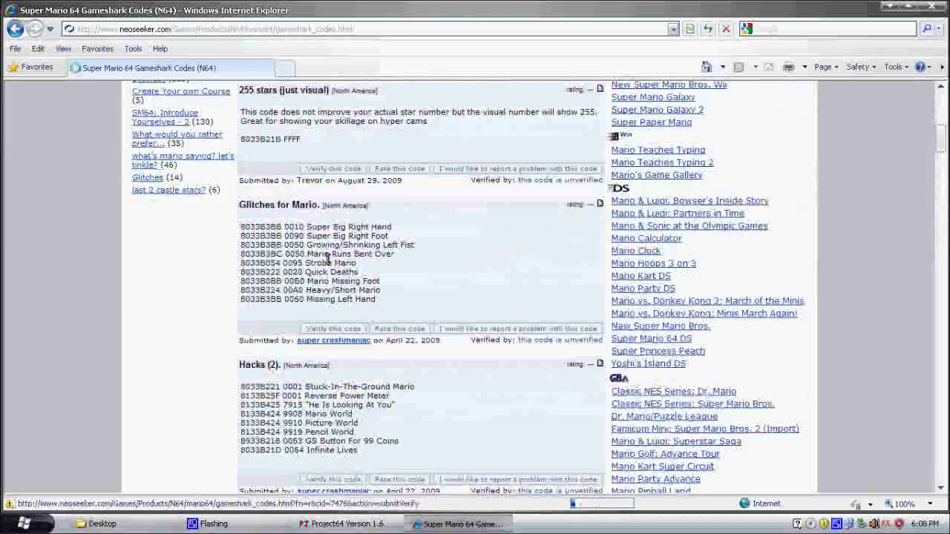
scroll(317, 297, "down", 2)
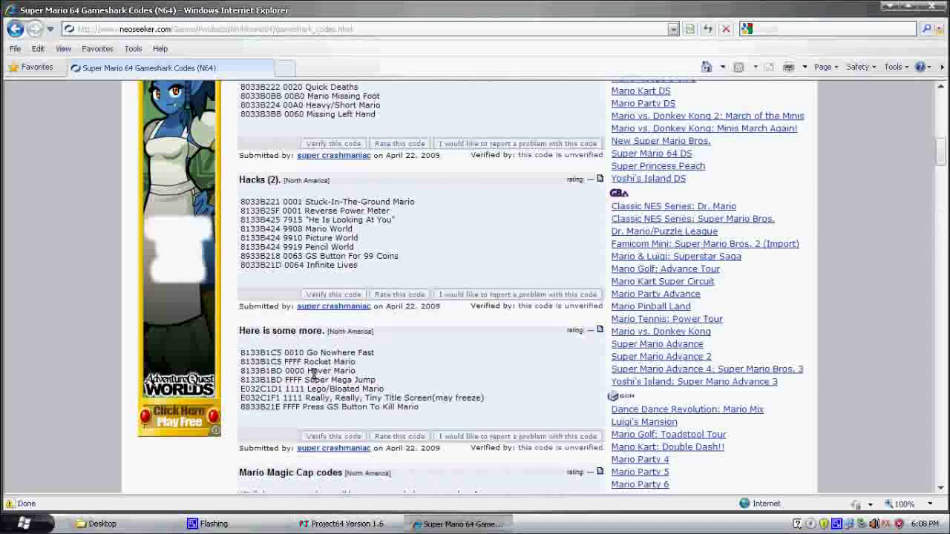
left_click_drag(355, 371, 247, 370)
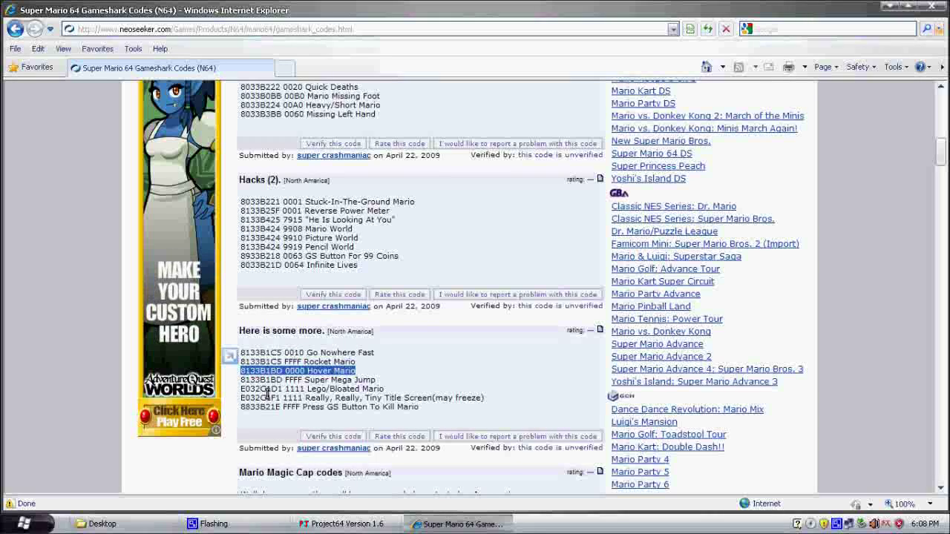
Switch to Project64 and load the Super Mario 64 ROM from the Desktop folder.
left_click(341, 524)
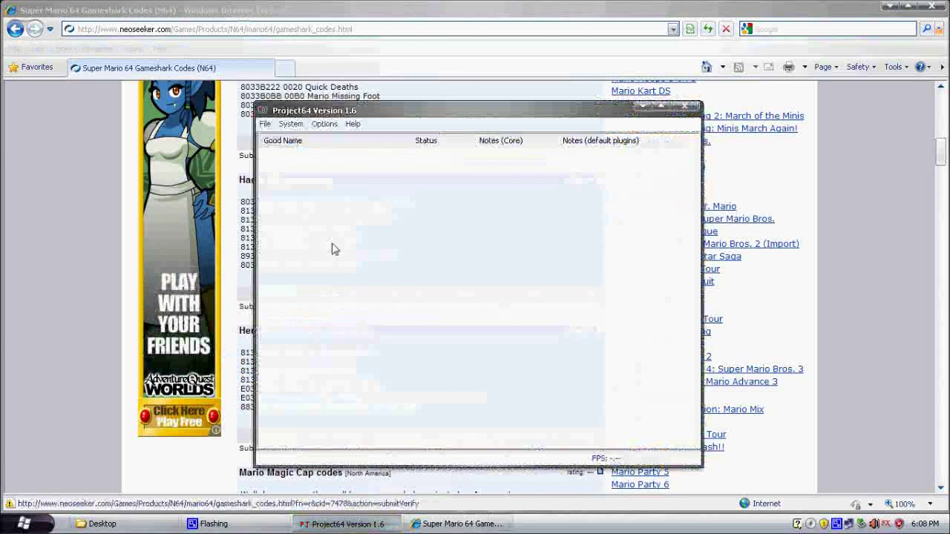
left_click(267, 125)
left_click(276, 138)
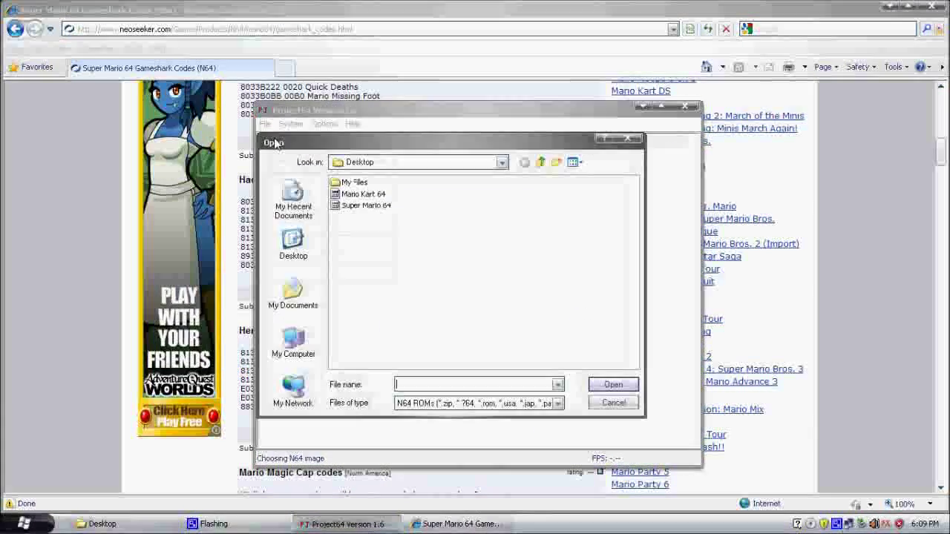
double_click(365, 206)
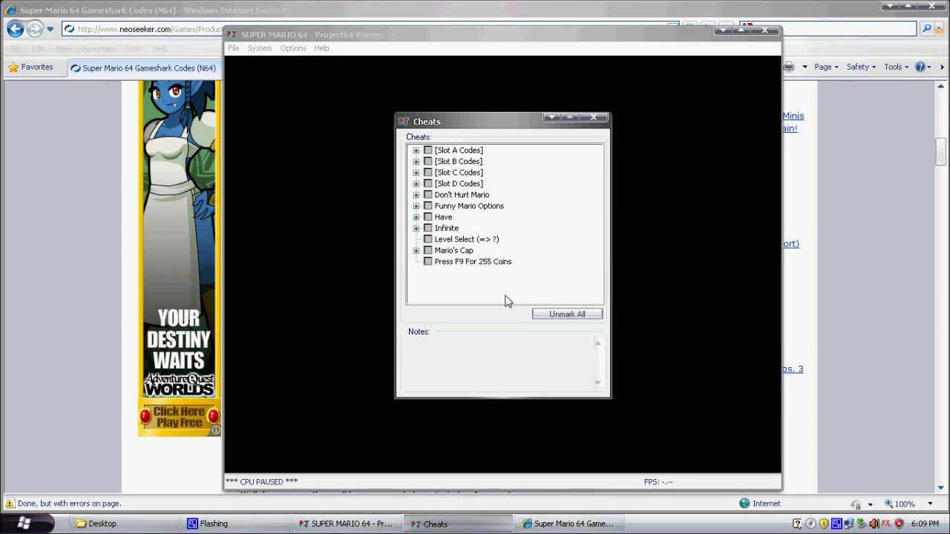
Start adding a new cheat to the game's cheat list and name it "Hover Mario".
right_click(478, 291)
left_click(501, 302)
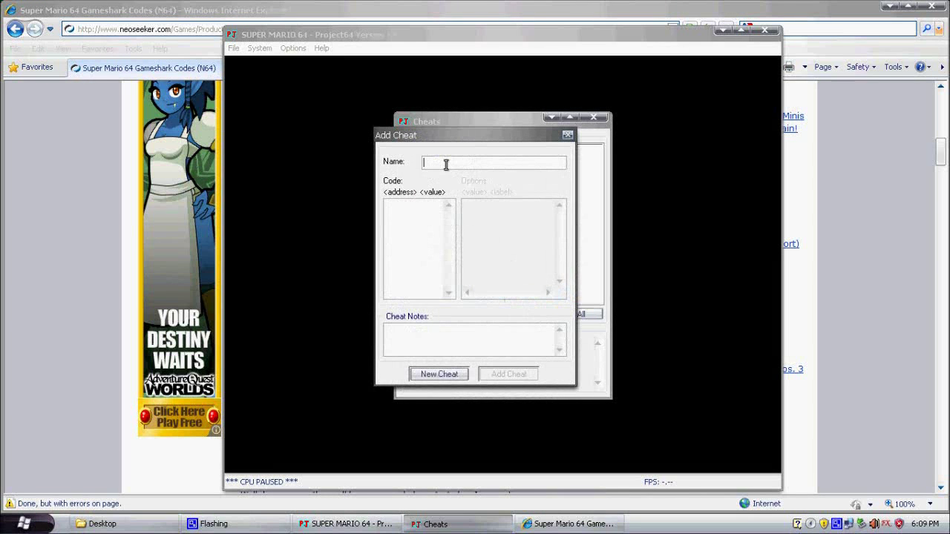
type("Hobv")
key("BackSpace")
left_click(417, 212)
Copy the Hover Mario code 8133B1BD 0000 from the Neoseeker page into the new cheat's code.
left_click(568, 524)
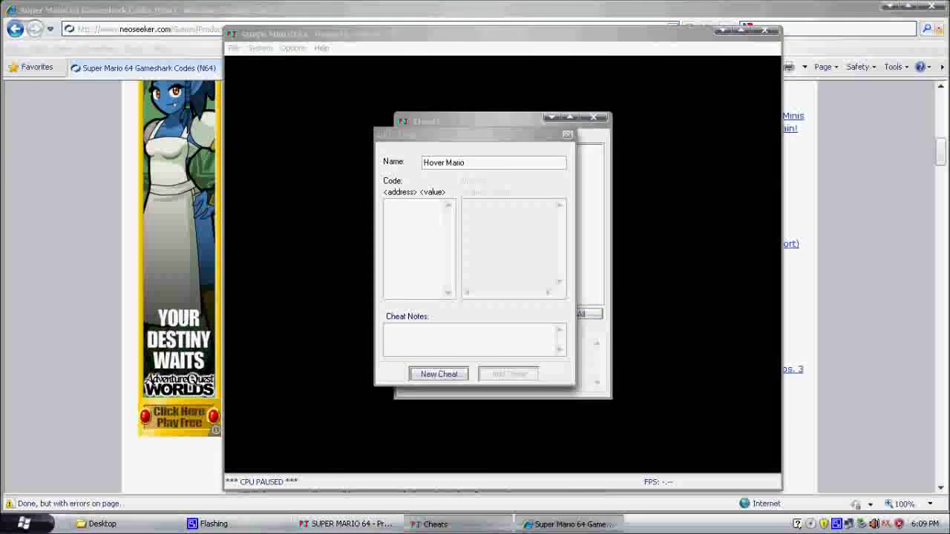
left_click(242, 373)
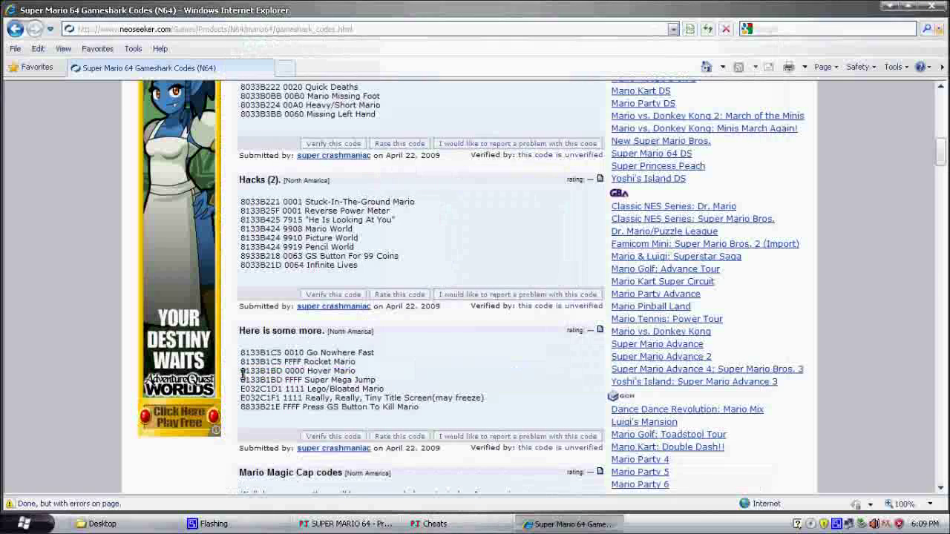
mouse_move(241, 371)
left_mouse_down()
mouse_move(305, 369)
mouse_move(240, 370)
left_mouse_up()
left_click(305, 369)
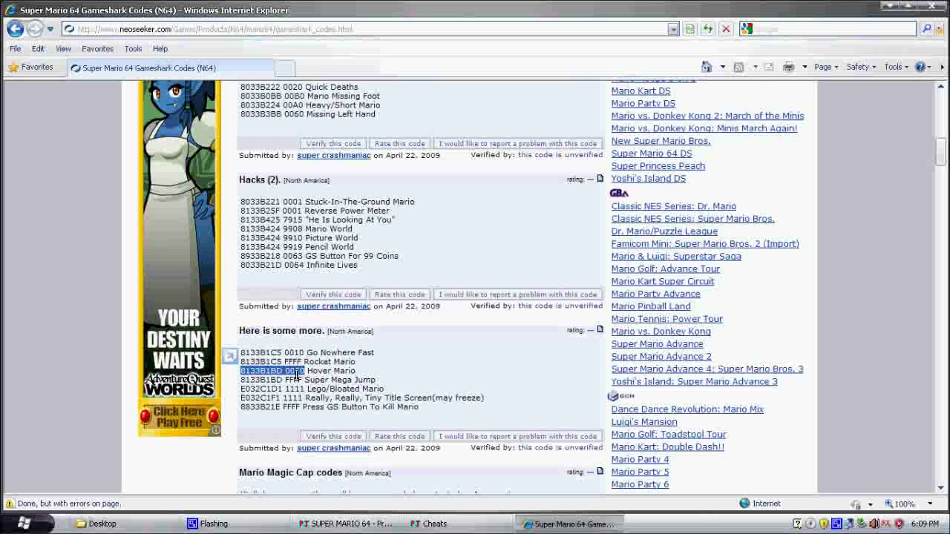
left_click(300, 371)
left_click_drag(305, 370, 241, 374)
key("ctrl+c")
left_click(430, 524)
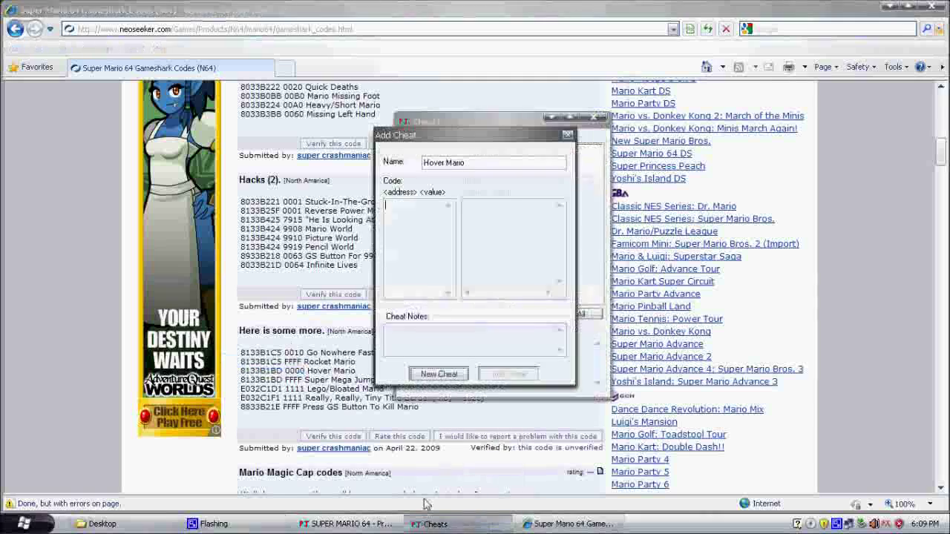
left_click(421, 229)
key("ctrl+v")
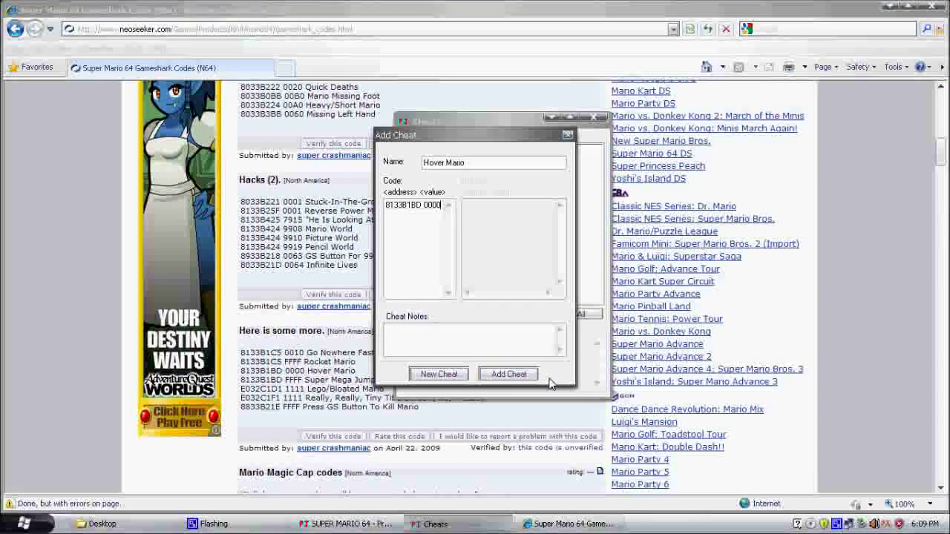
Enter the cheat note "This will make Mario go high in the sky!", add the cheat and close the Add Cheat dialog.
left_click(474, 340)
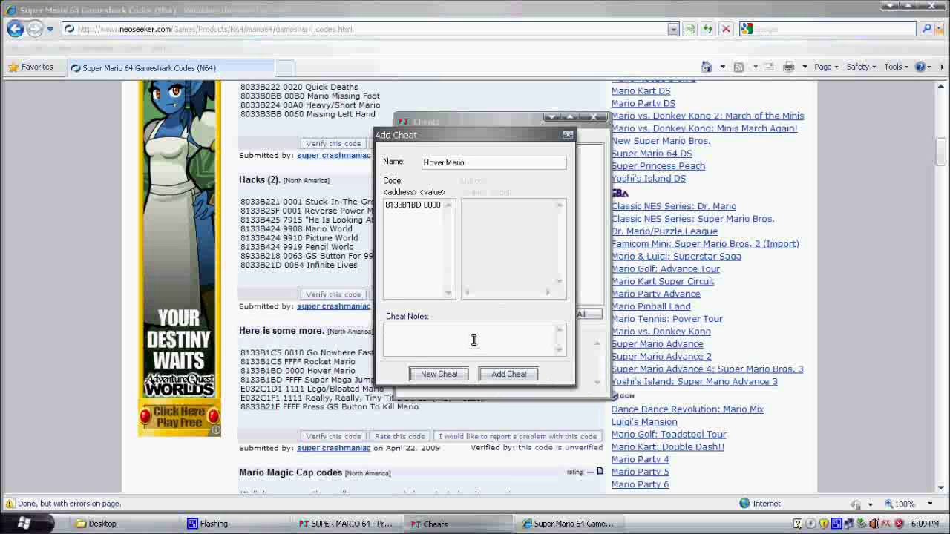
type("This will make Mario")
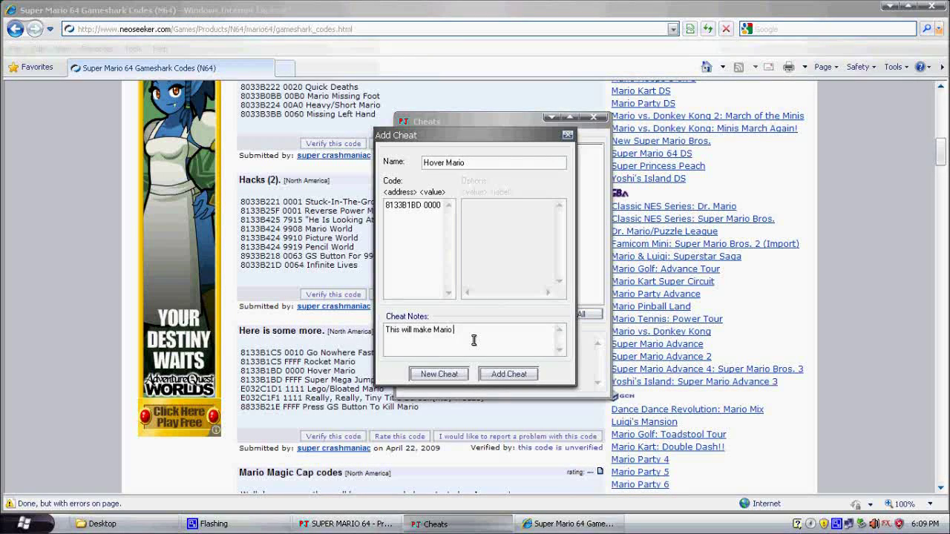
type(" go high in the sky!")
left_click(496, 374)
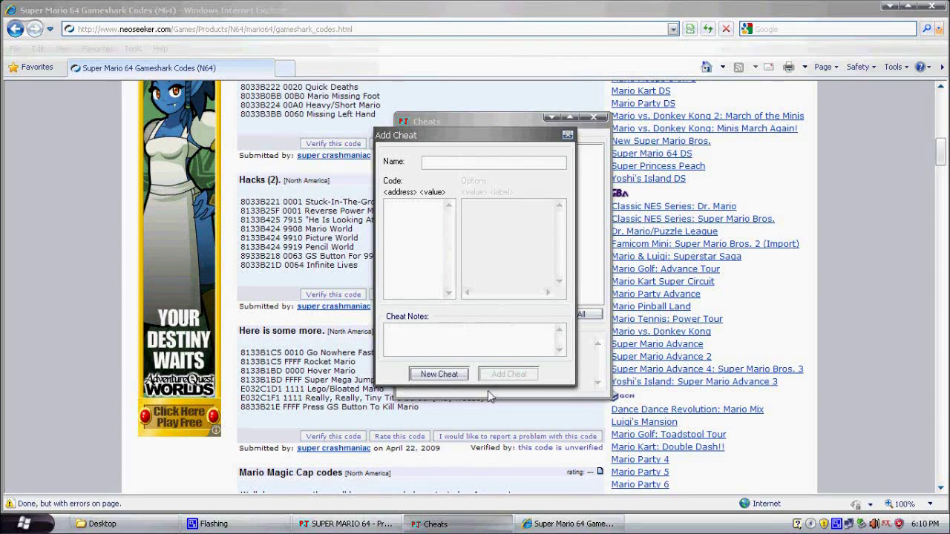
left_click(567, 134)
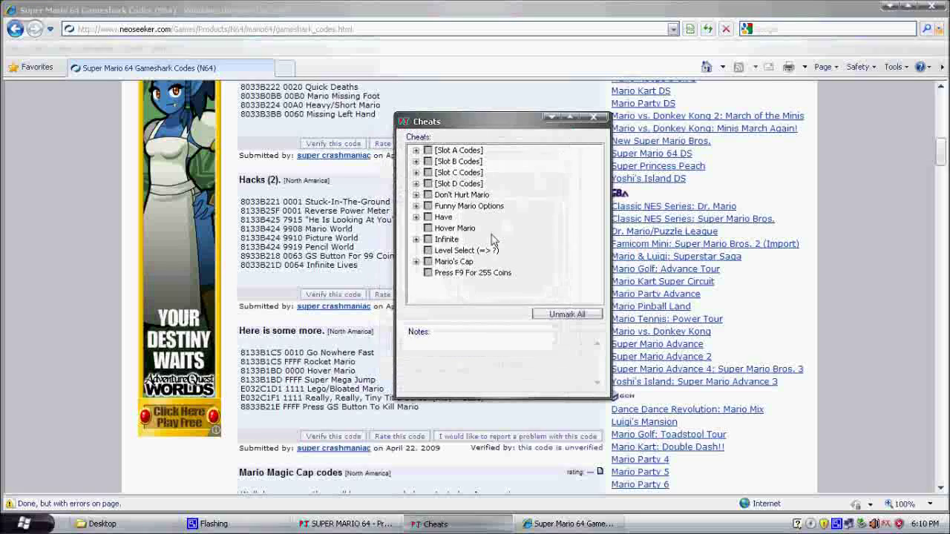
Enable the Hover Mario cheat and close the Cheats dialog.
left_click(428, 229)
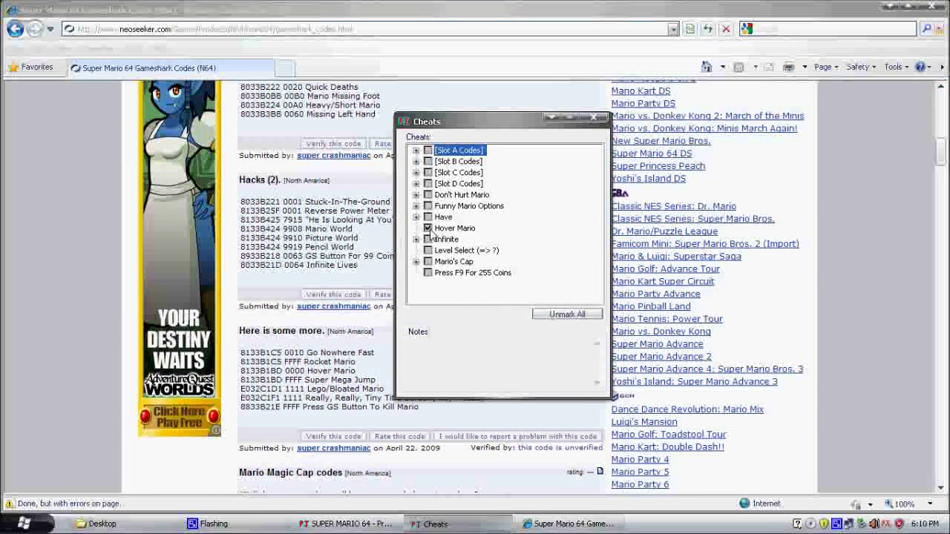
left_click(594, 119)
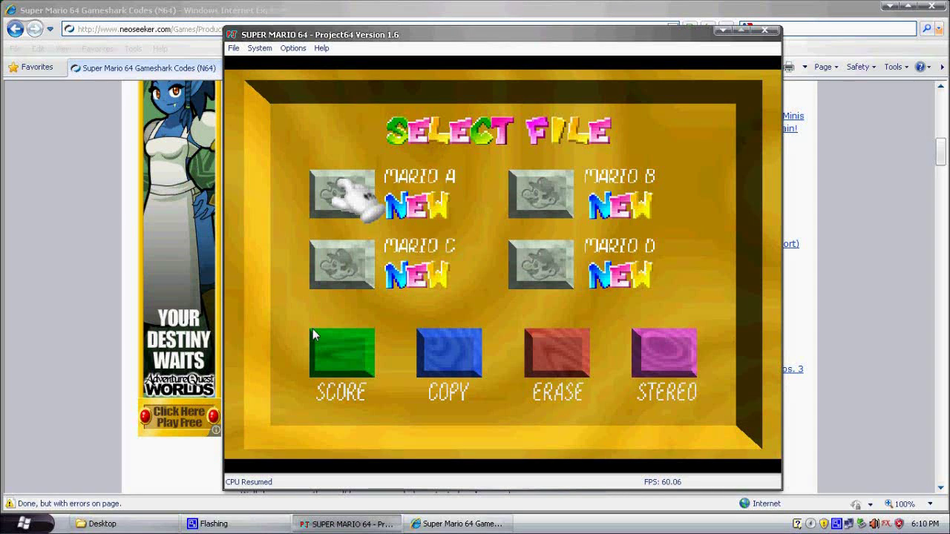
Start the Mario A file and reset the game during its opening scene.
key("Return")
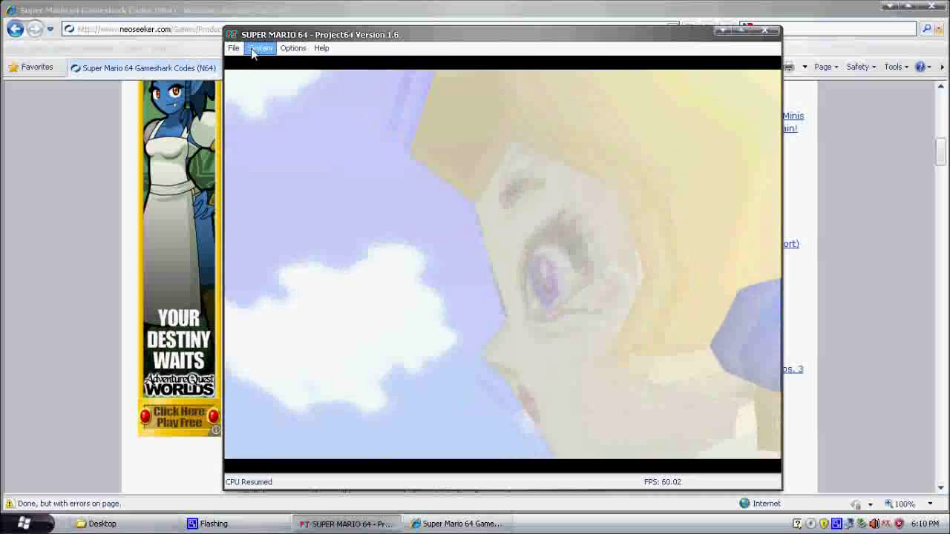
left_click(236, 50)
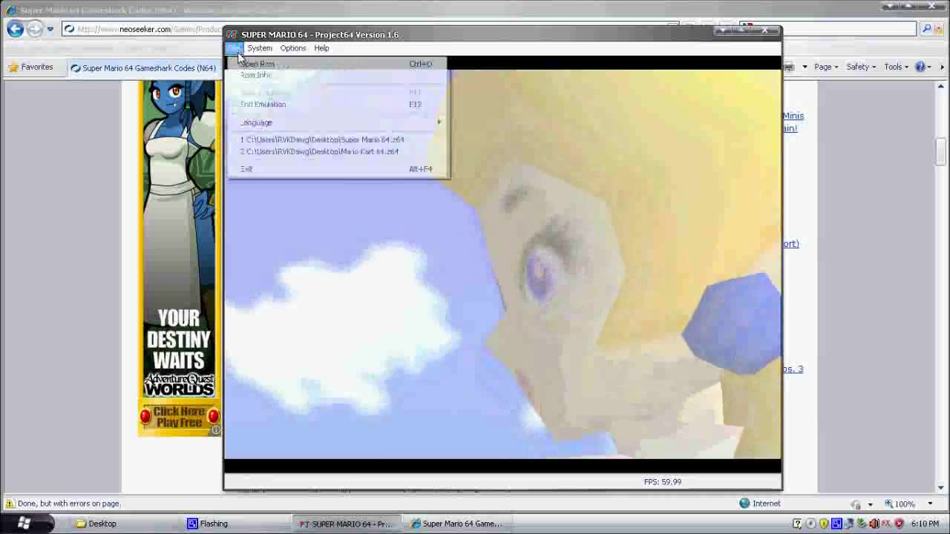
mouse_move(261, 53)
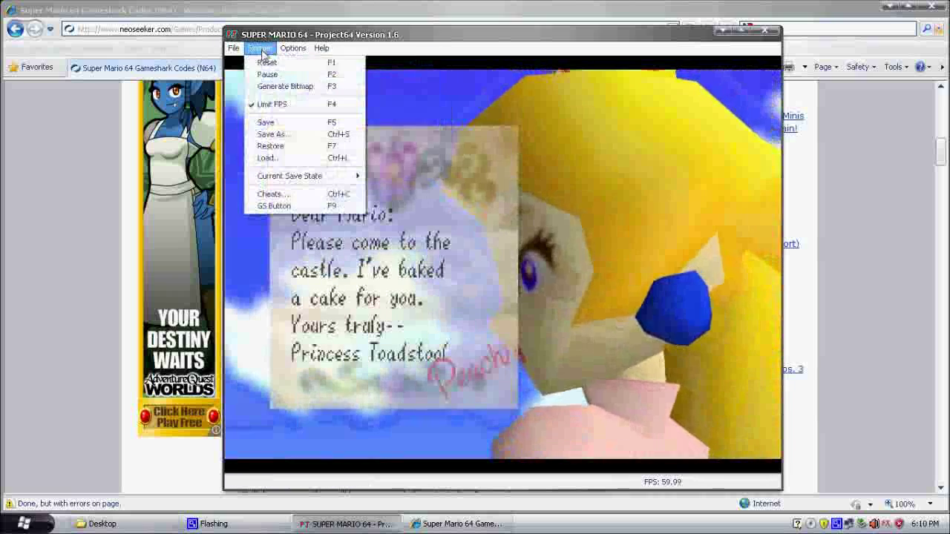
left_click(265, 74)
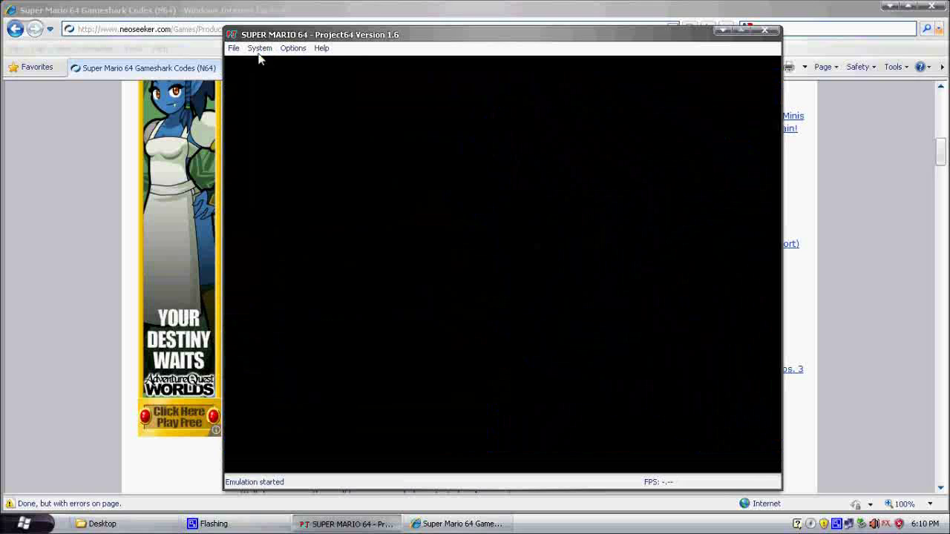
Enable the Slot A cheats for all 120 stars, unlocked key doors and max 100 coin records, and close the cheat list.
left_click(260, 48)
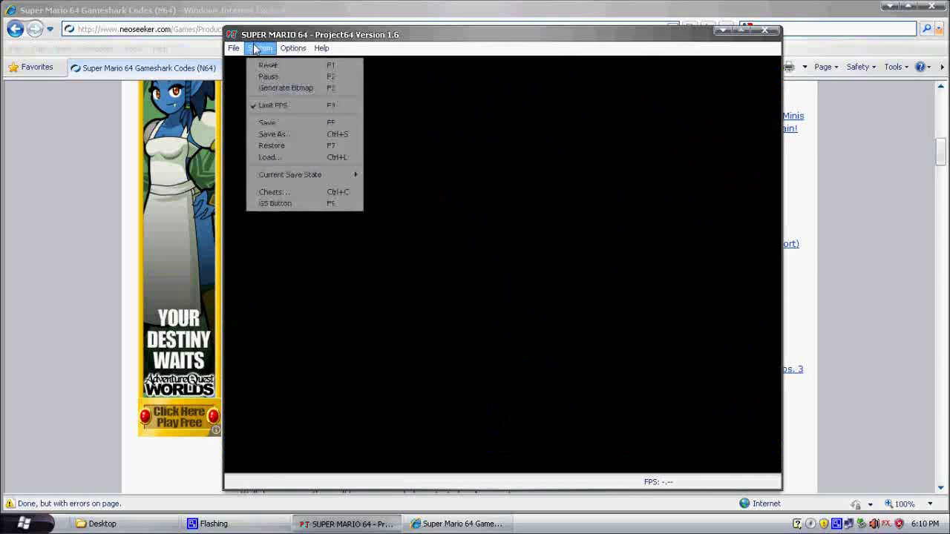
left_click(267, 195)
left_click(416, 151)
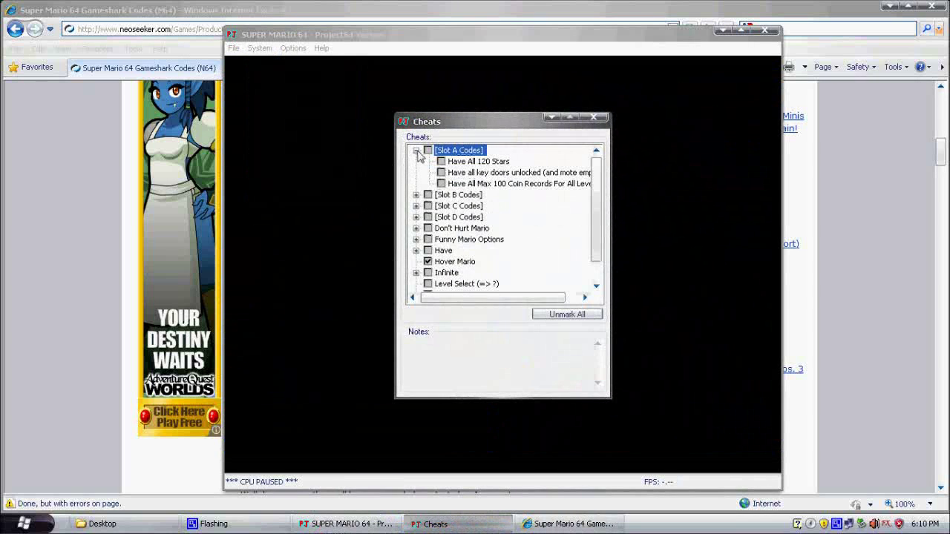
left_click(441, 161)
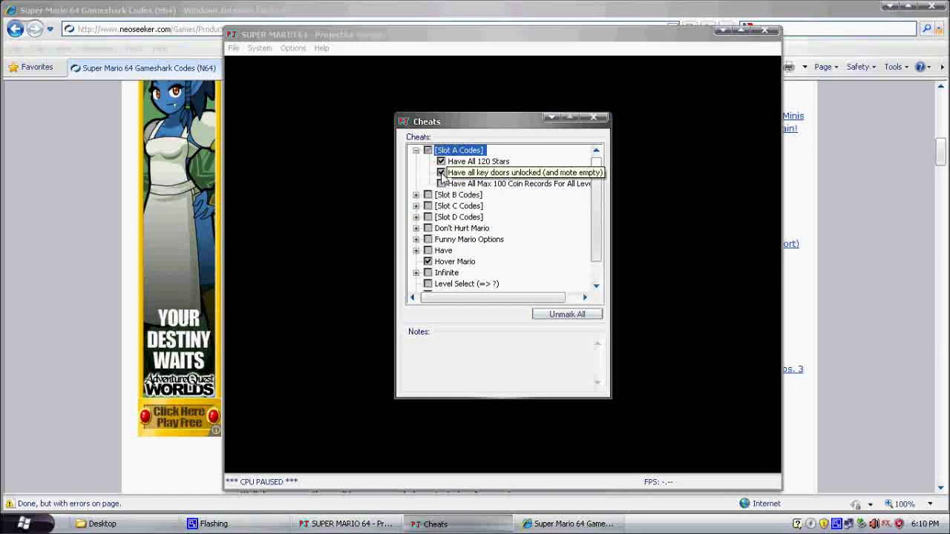
left_click(441, 183)
left_click(593, 117)
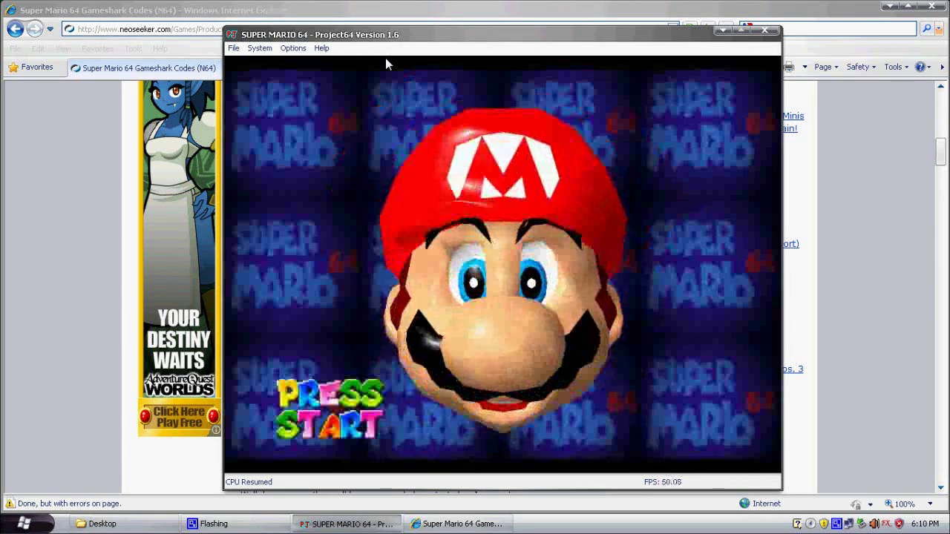
Start the game with the Mario A file and run Mario across the castle grounds toward the moat.
key("Return")
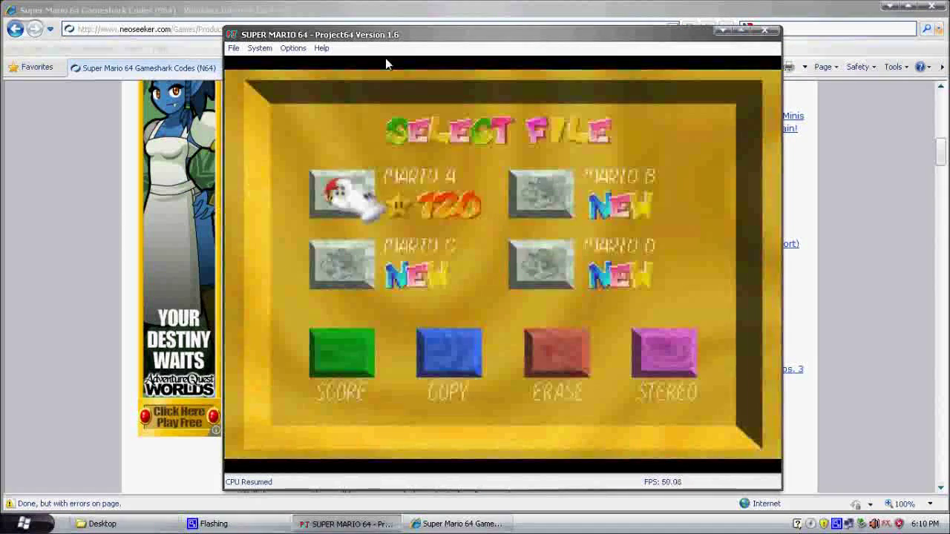
key("Return")
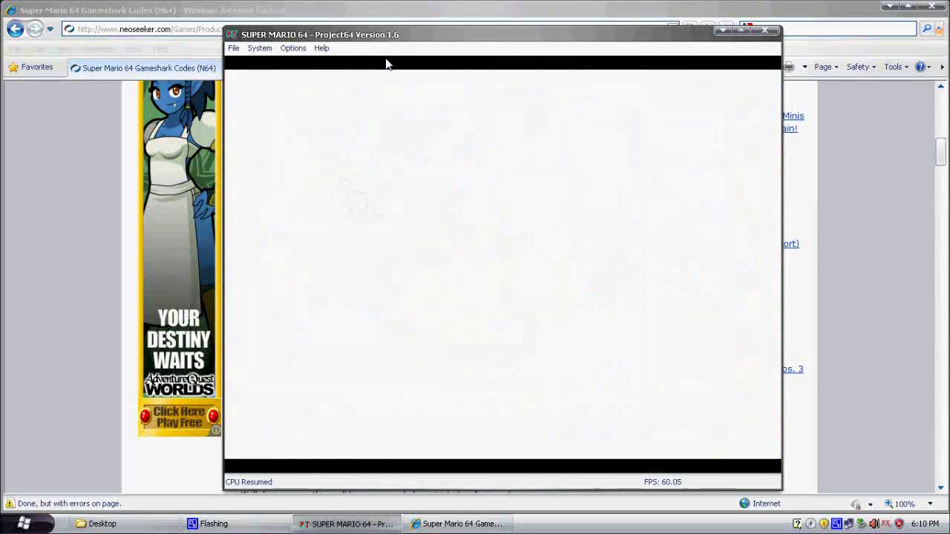
key("Left")
key("Up")
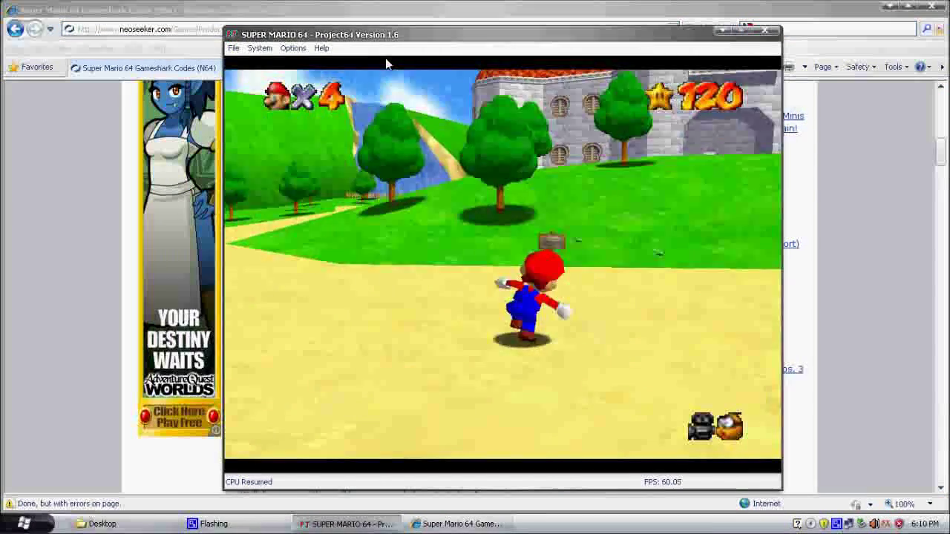
key("Right")
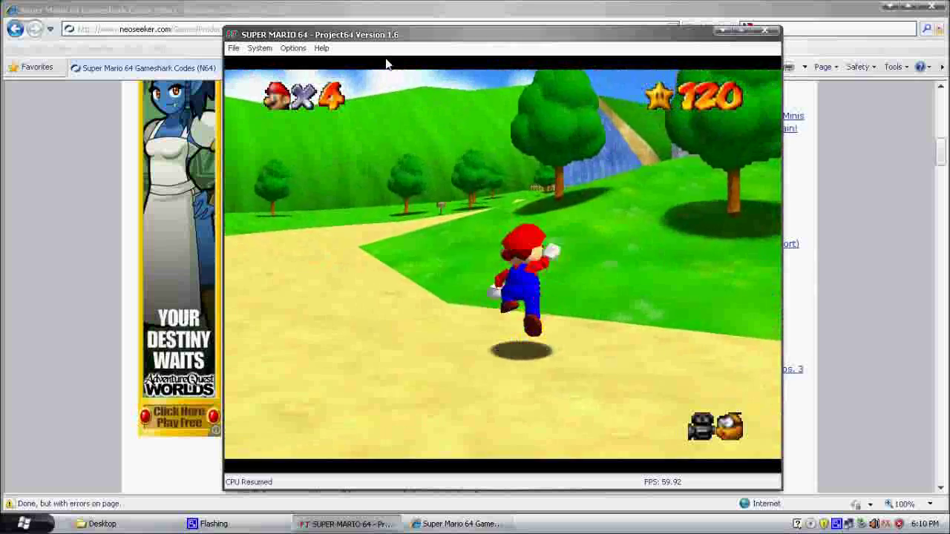
key("Right")
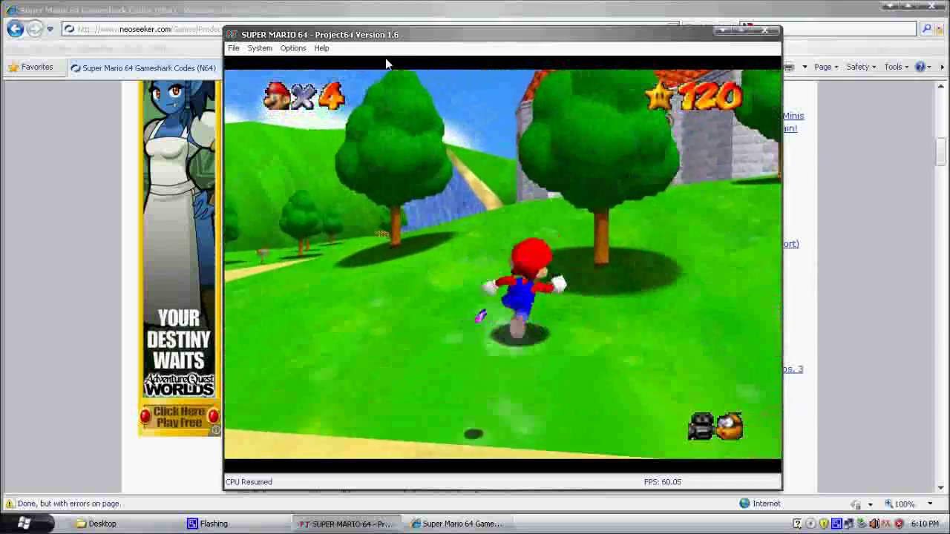
key("Up")
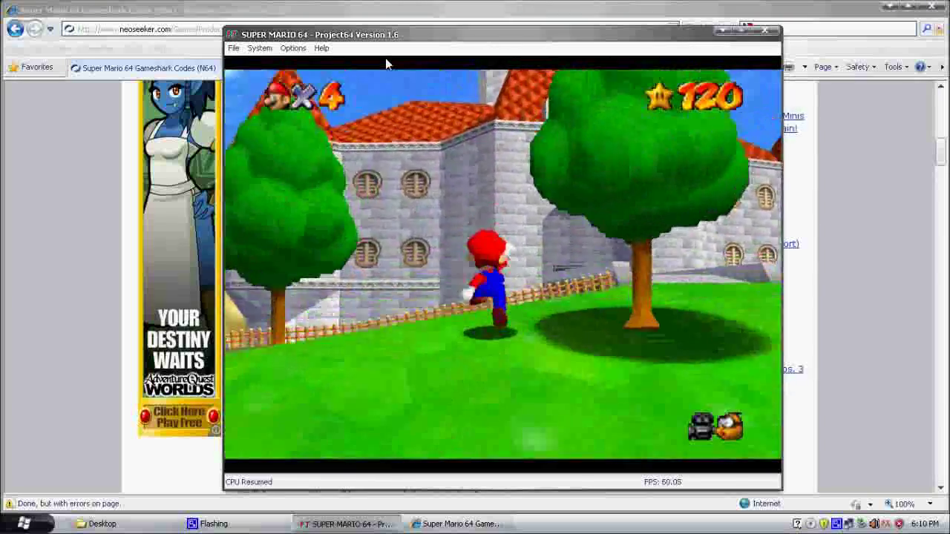
key("x")
key("Up")
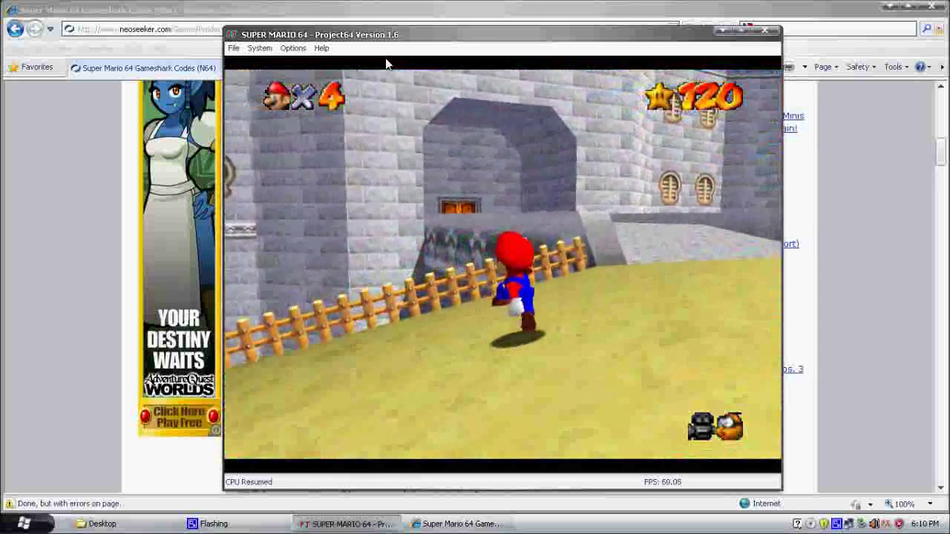
key("Right")
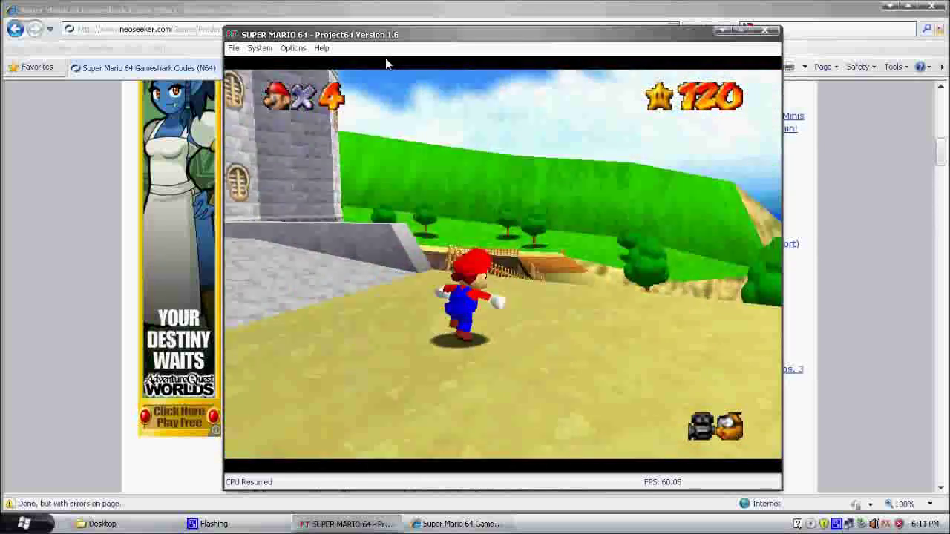
key("Up")
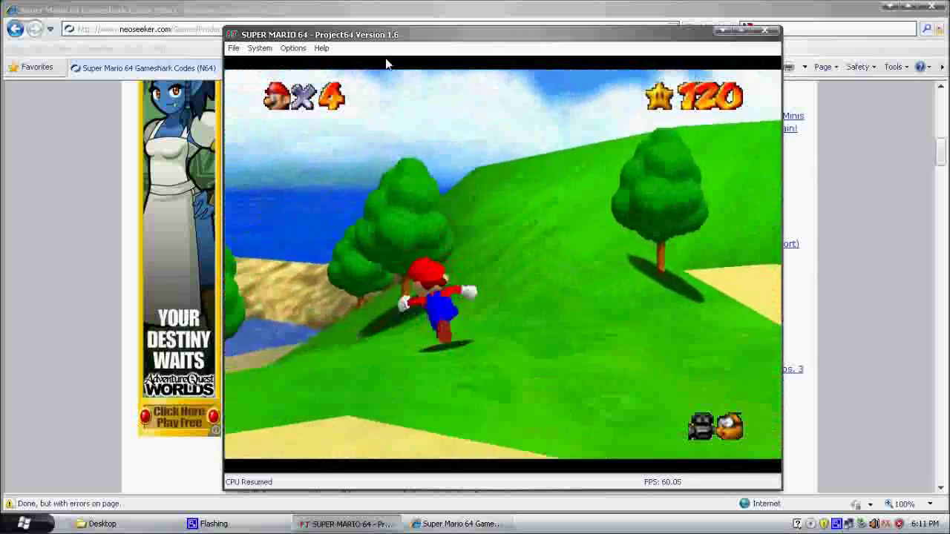
Jump near the cannon pit and hover Mario into the sky, steering him back toward the castle to test the cheat.
key("Left")
key("Up")
key("x")
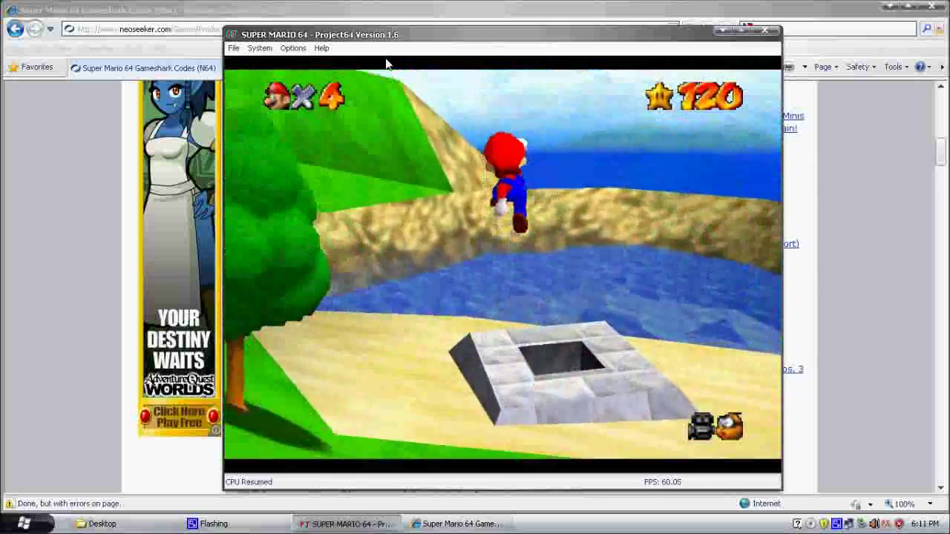
key("a")
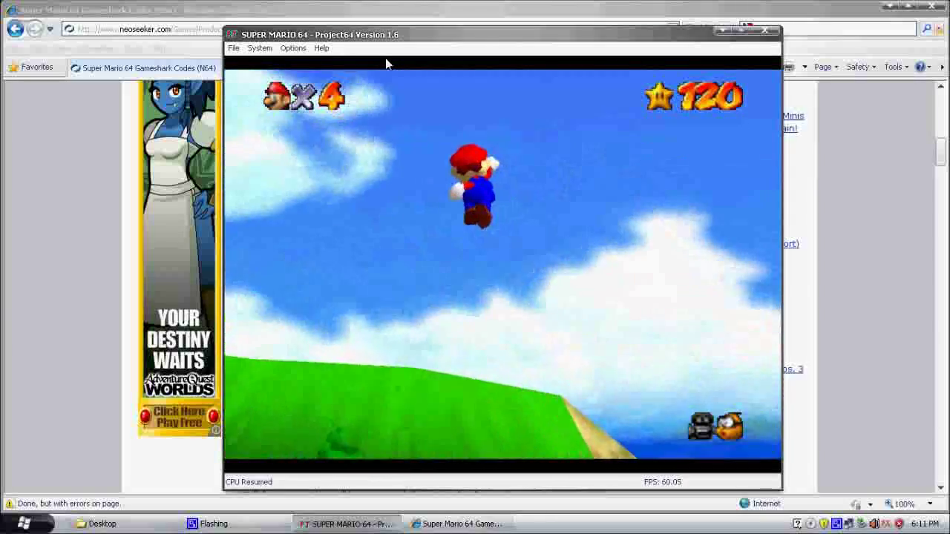
key("Left")
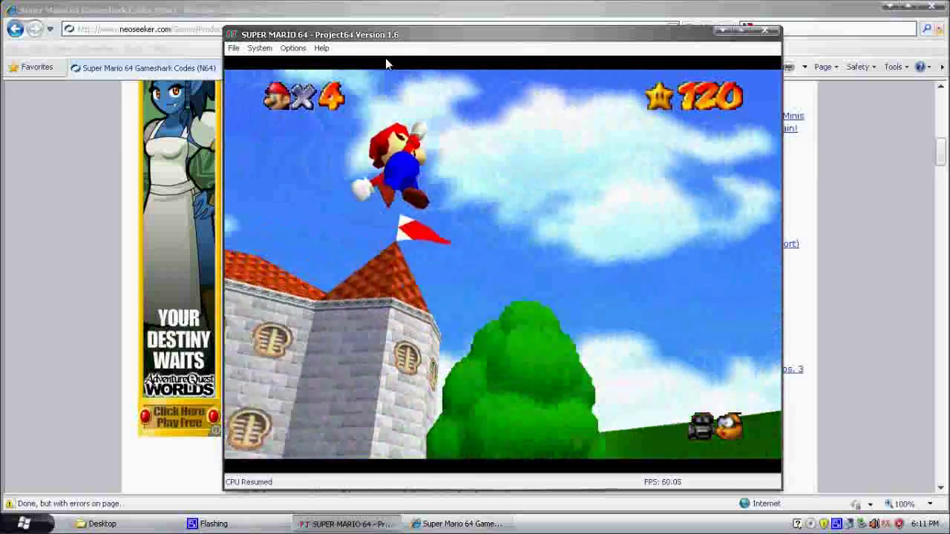
key("Left")
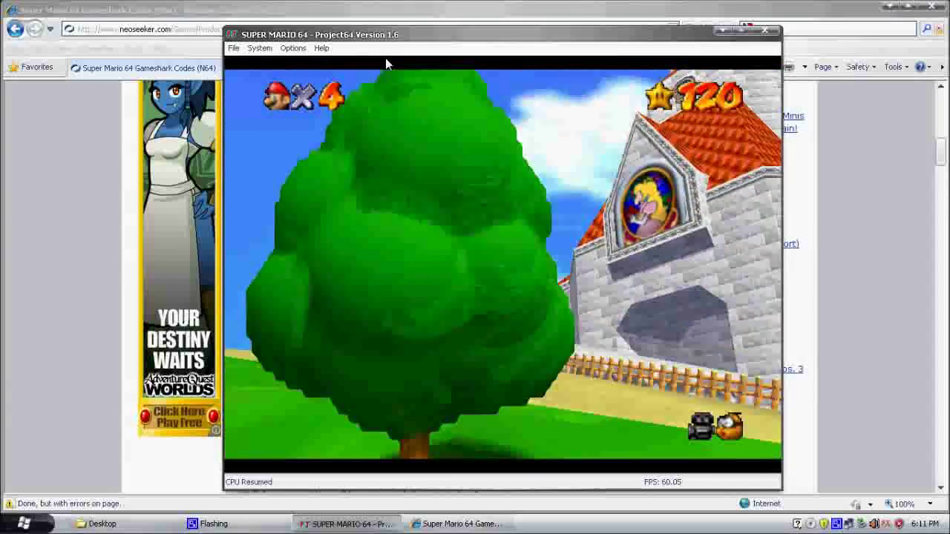
Run Mario around the open ground in front of the castle, along the fence.
key("Left")
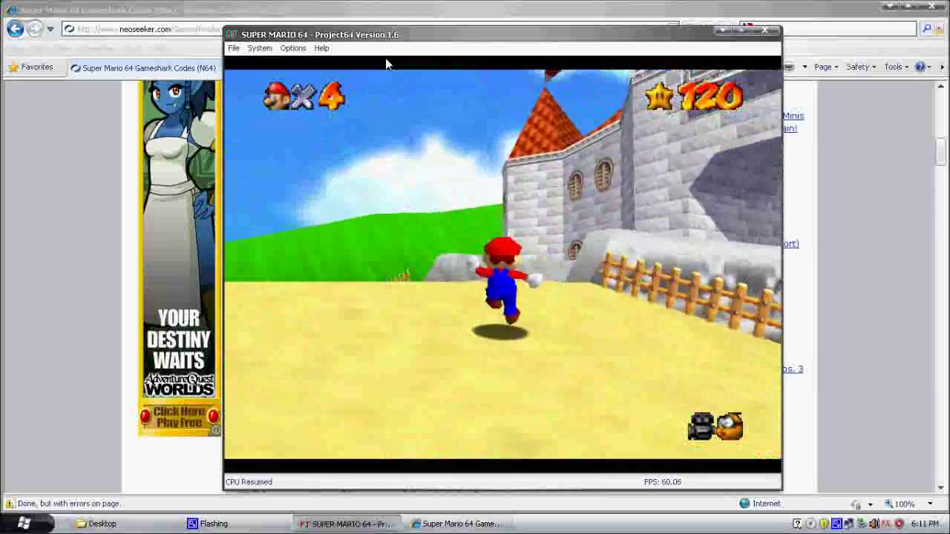
key("Left")
key("Right")
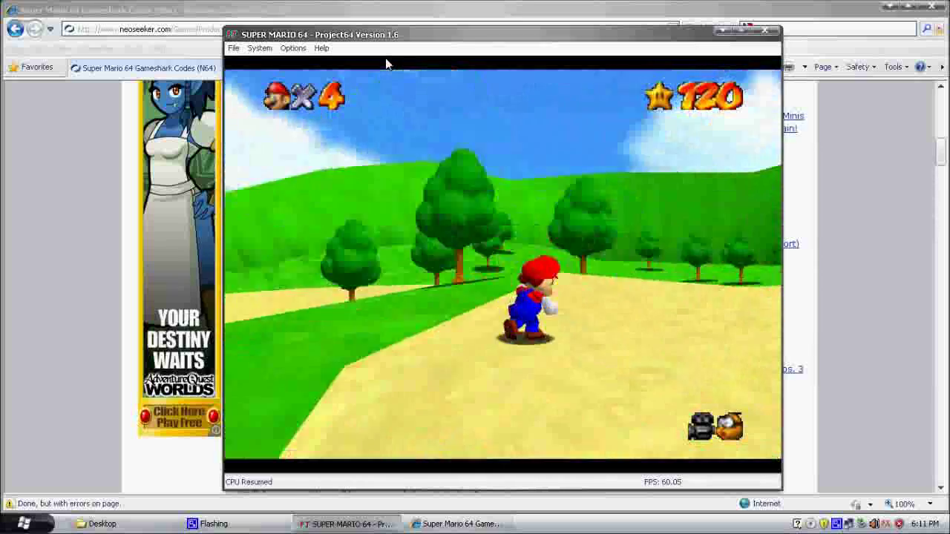
key("Up")
key("Right")
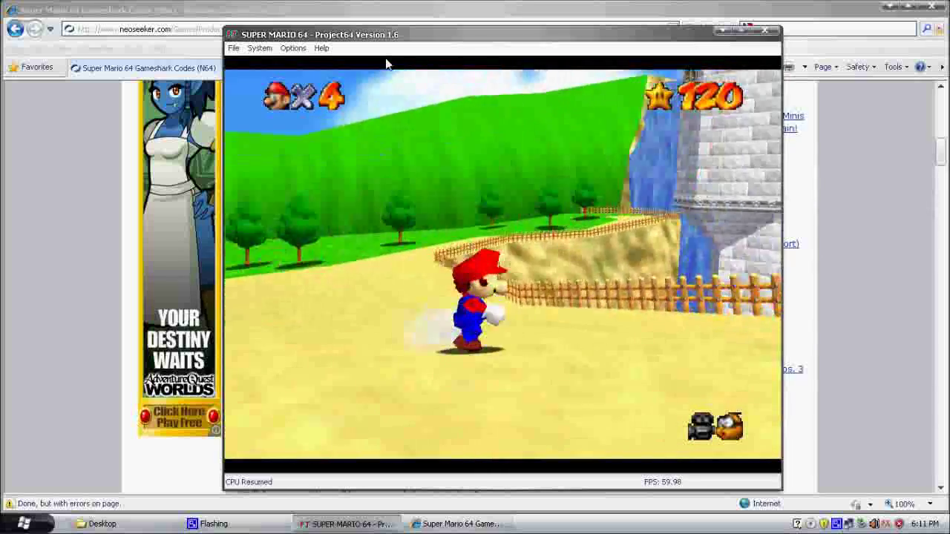
key("Right")
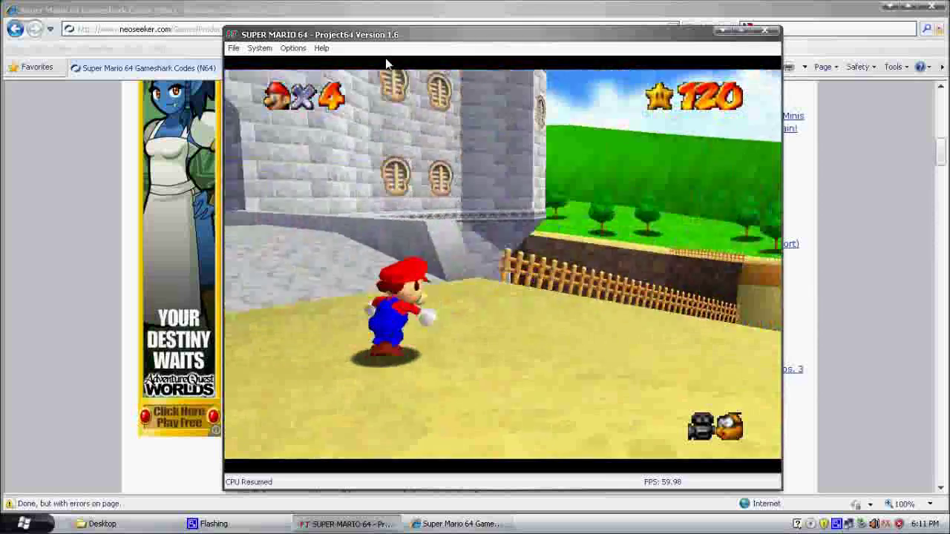
Jump off the slope by the cannon pit again and hover Mario high above the moat.
key("Up")
key("x")
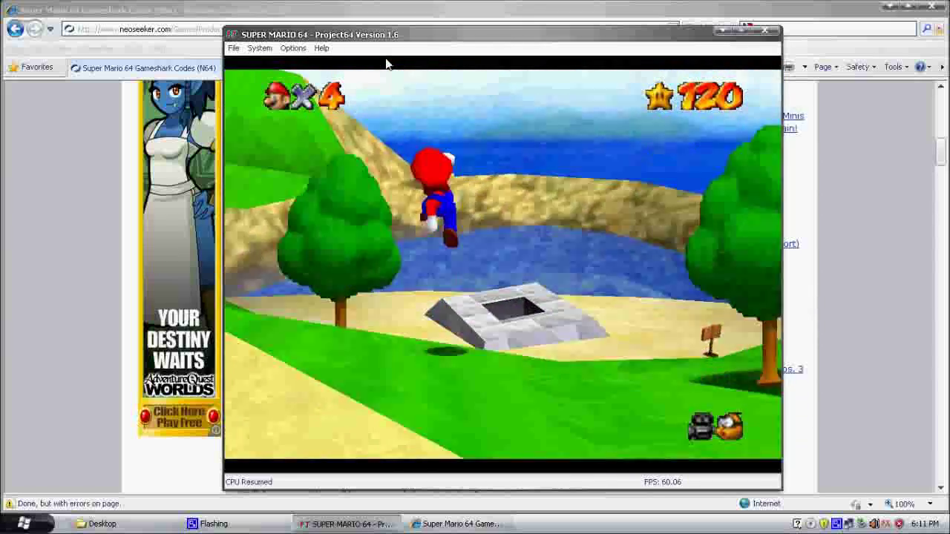
key("a")
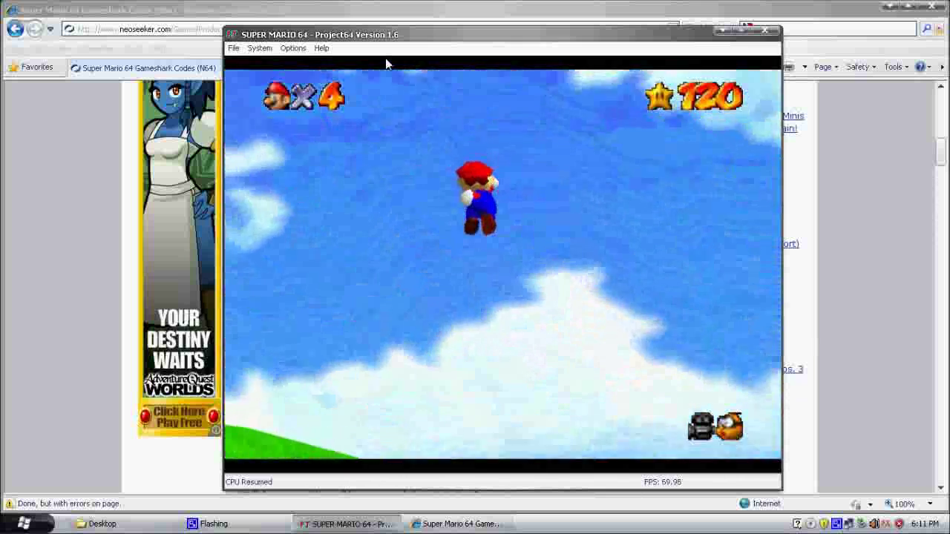
key("Up")
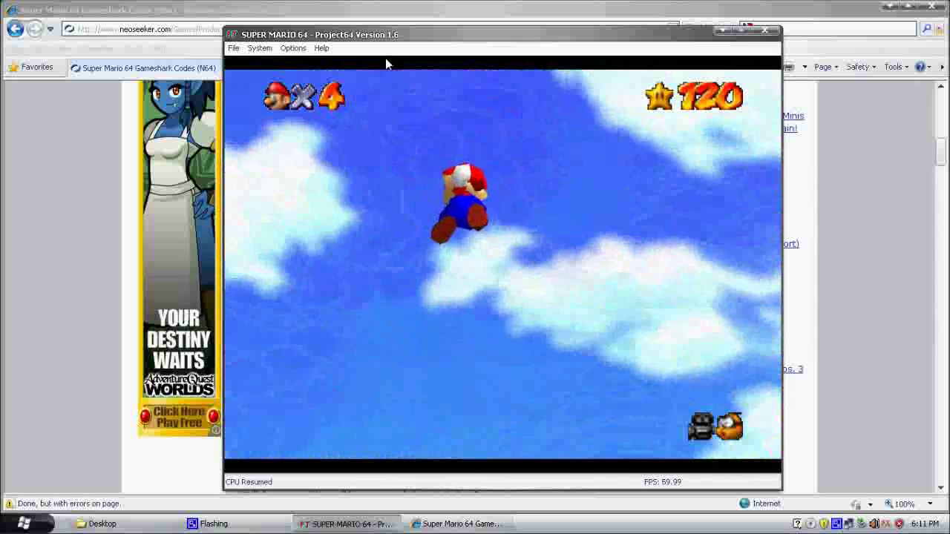
key("Right")
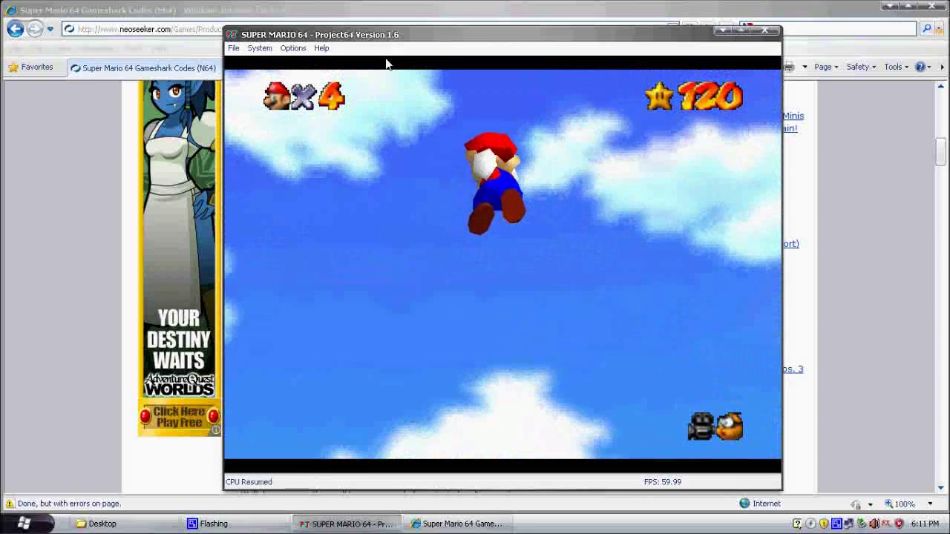
key("Up")
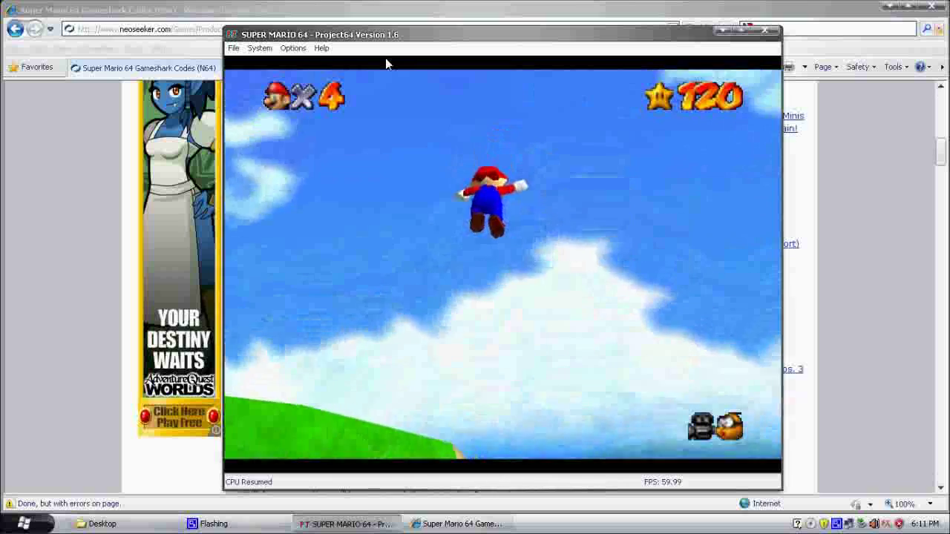
Switch the game camera to the close Mario view and back, and make Mario jump on the castle grounds.
key("s")
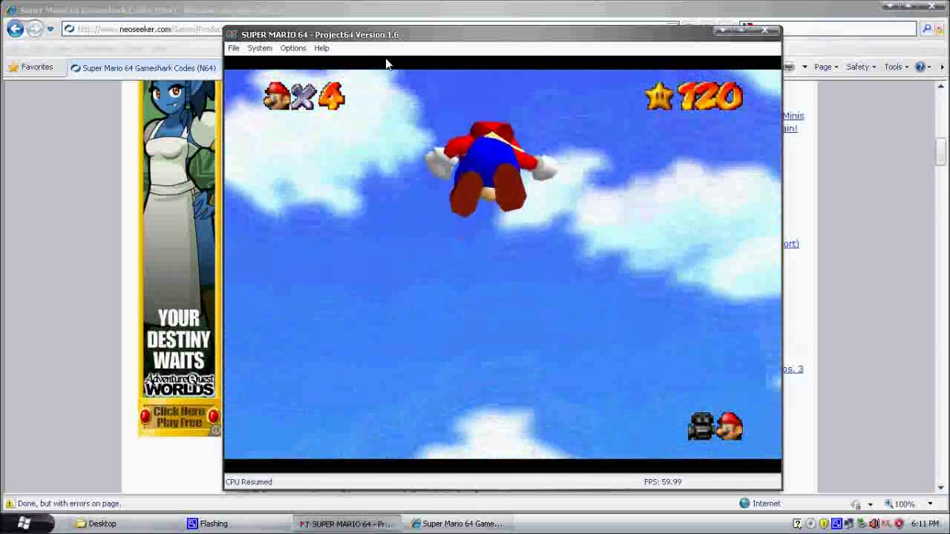
key("s")
key("Up")
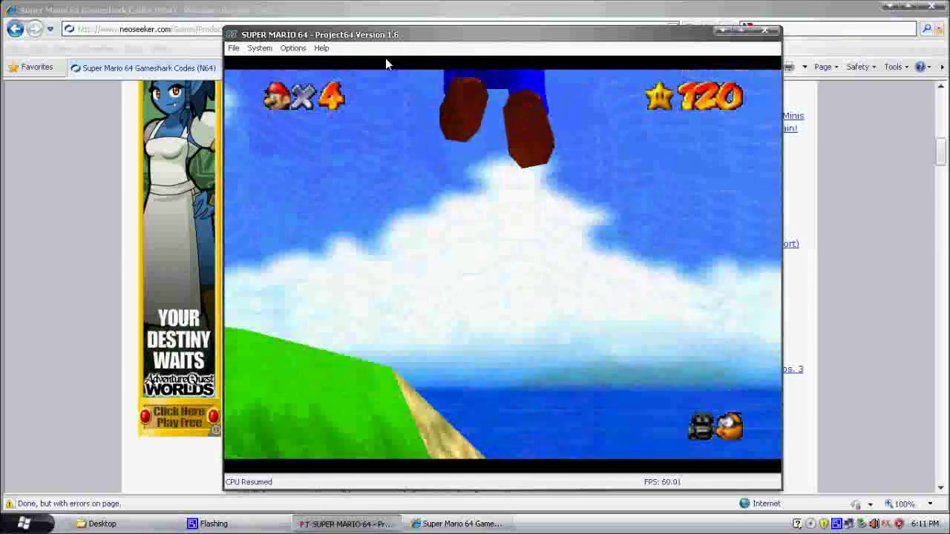
key("x")
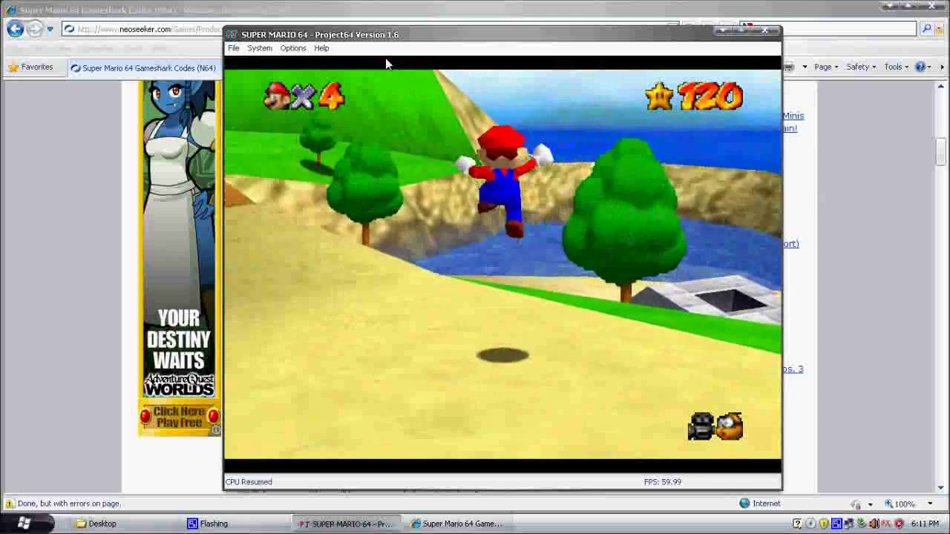
Run Mario across the sandy ground near the cannon pit and turn him back toward the castle.
key("Up")
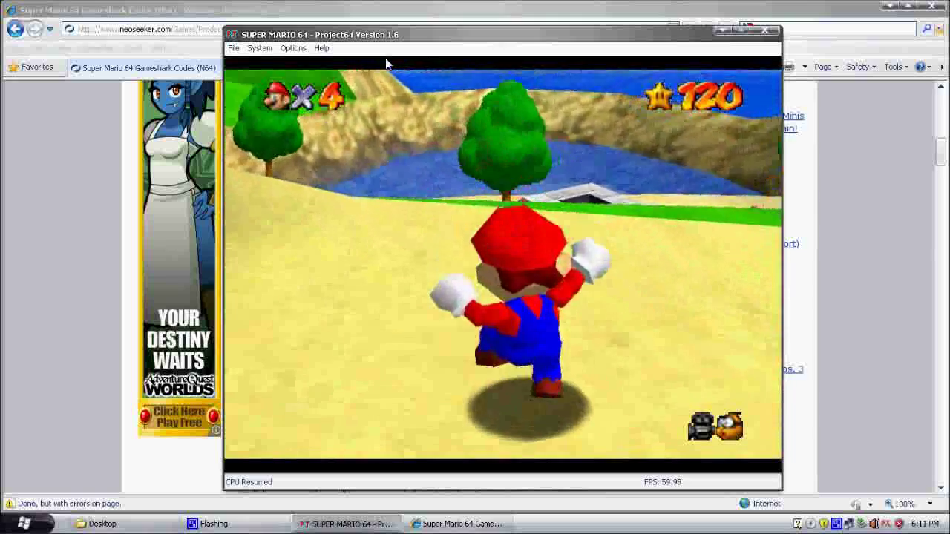
key("Right")
key("Right")
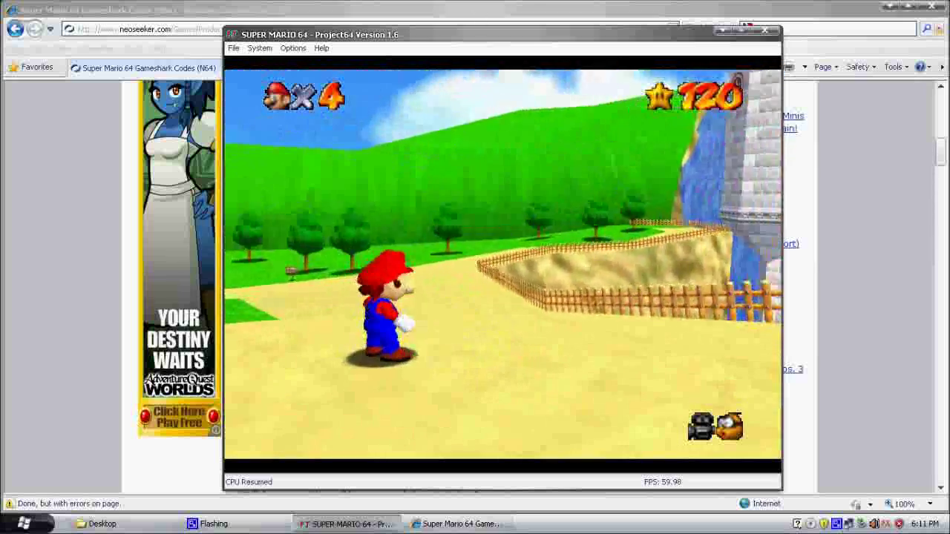
Switch to the GameShark codes page in Internet Explorer and look through the list down to the Mario overalls colour codes.
left_click(475, 17)
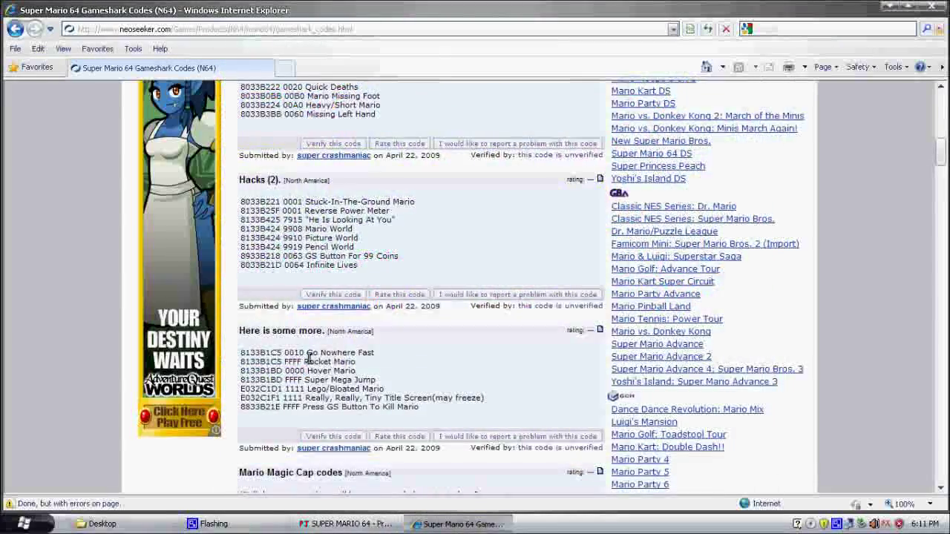
scroll(373, 406, "down", 4)
scroll(237, 289, "up", 5)
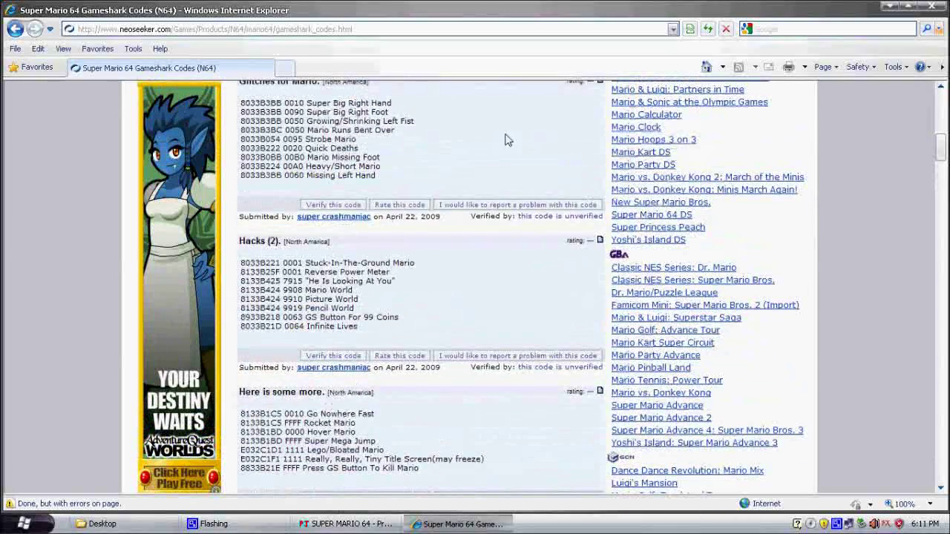
scroll(362, 176, "down", 9)
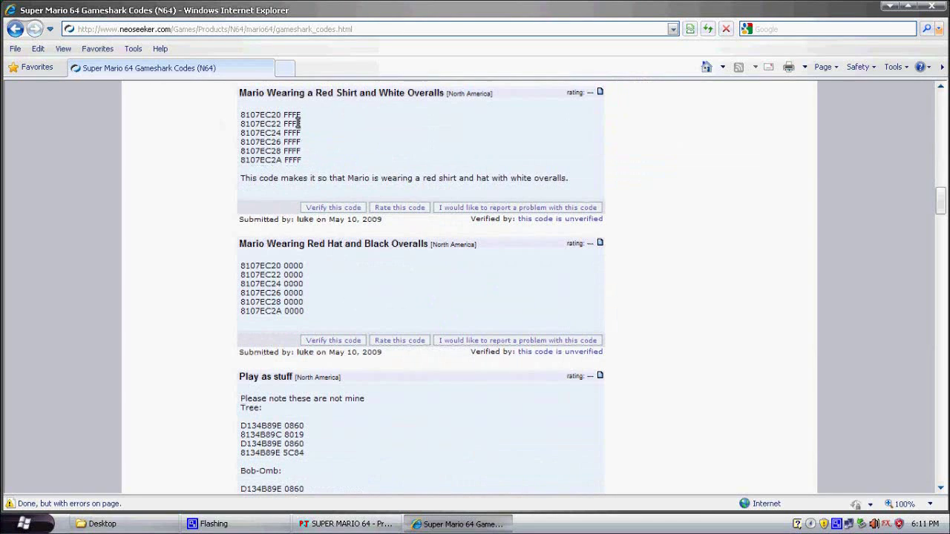
left_click_drag(298, 152, 305, 160)
left_click(331, 140)
Return to Project64 and start a new cheat named "Red and Black Mario" from the game's cheat list.
key("alt+Tab")
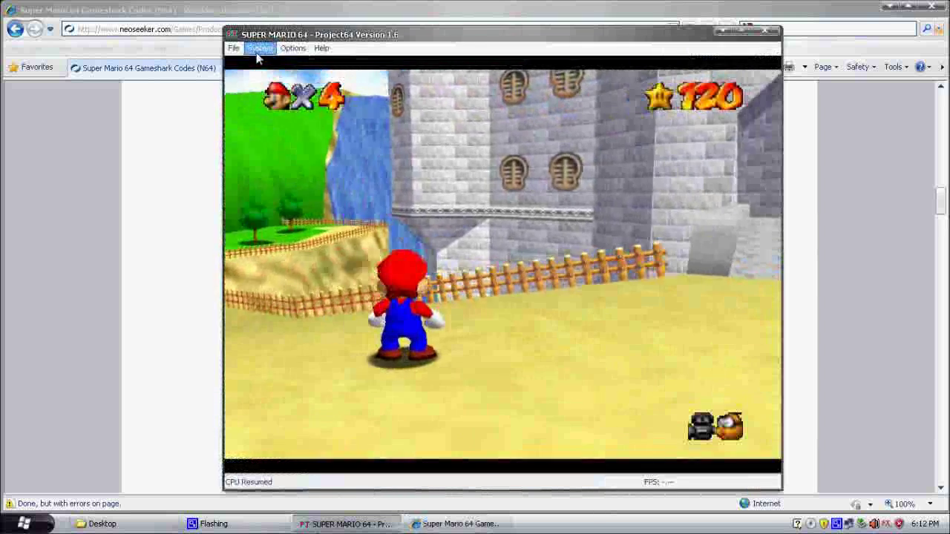
left_click(259, 48)
left_click(269, 194)
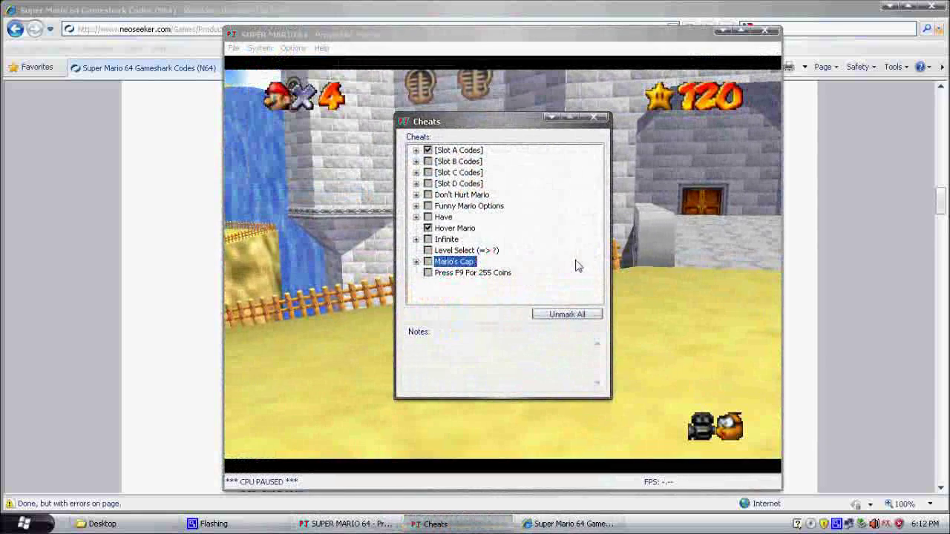
left_click(524, 296)
left_click(557, 297)
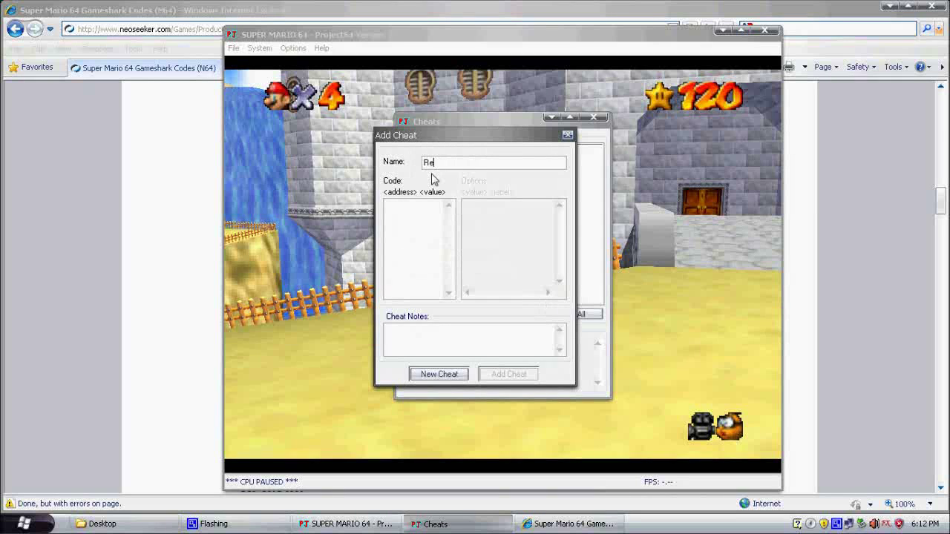
type("Red and Black Mario")
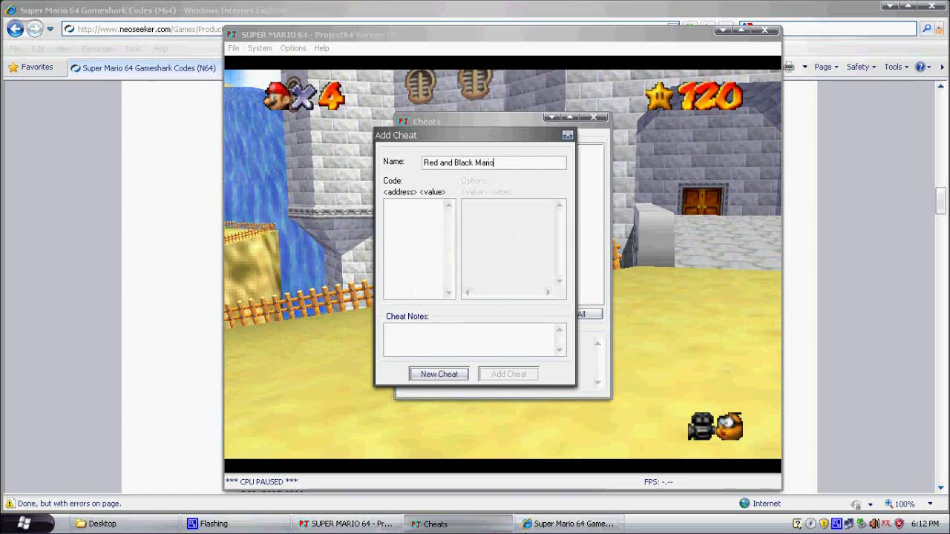
Copy the six-line "Mario Wearing Red Hat and Black Overalls" code, 8107EC20 0000 through 8107EC2A 0000, from the web page into the new cheat's code.
left_click(527, 531)
scroll(389, 434, "down", 2)
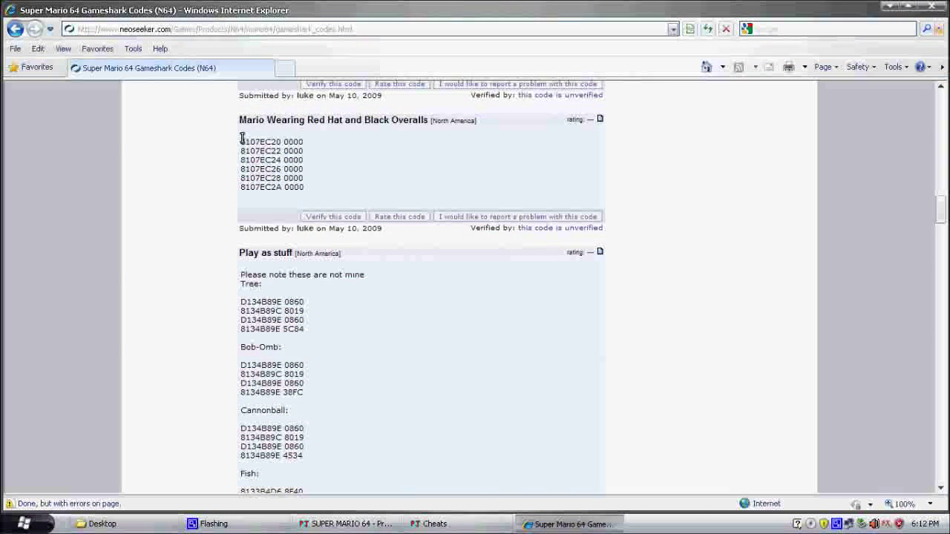
left_click_drag(241, 142, 311, 174)
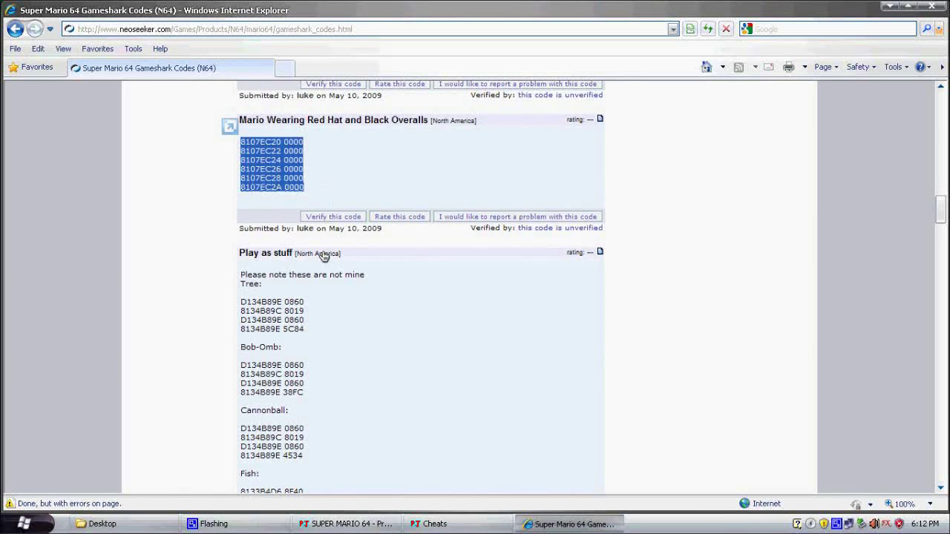
key("alt+Tab")
left_click(438, 238)
key("ctrl+v")
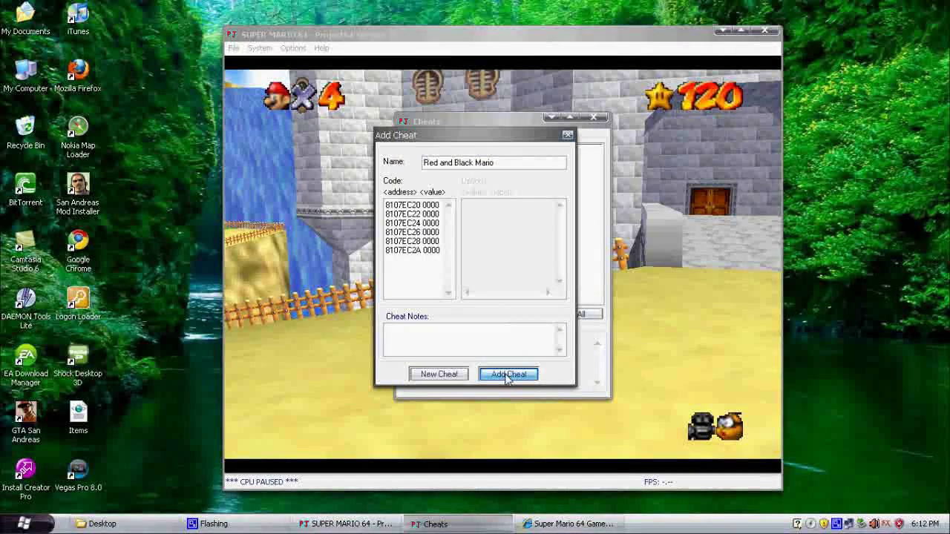
Add the cheat, enable Red and Black Mario with Hover Mario disabled, and return to the game.
left_click(567, 136)
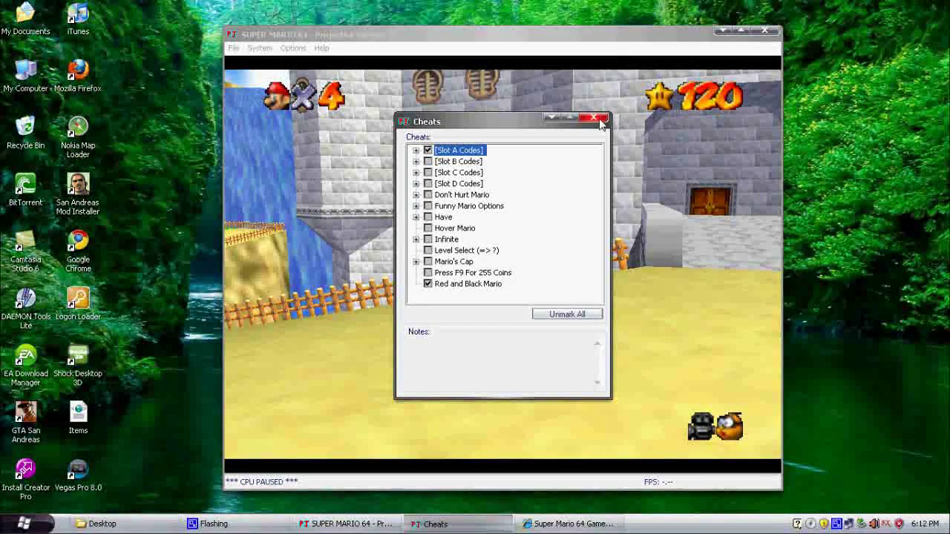
left_click(597, 118)
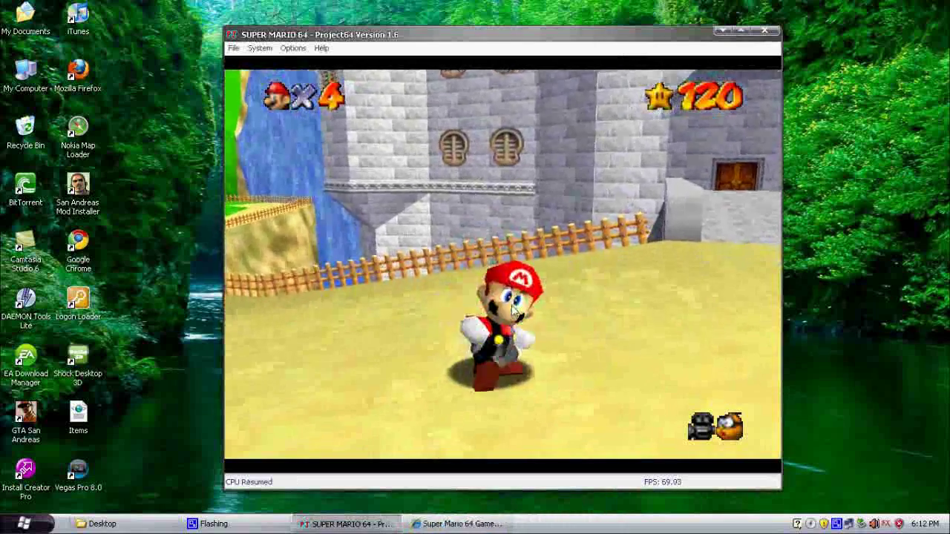
Rotate the game camera around Mario to view his new outfit and run him along the fence toward the wooden bridge.
key("Delete")
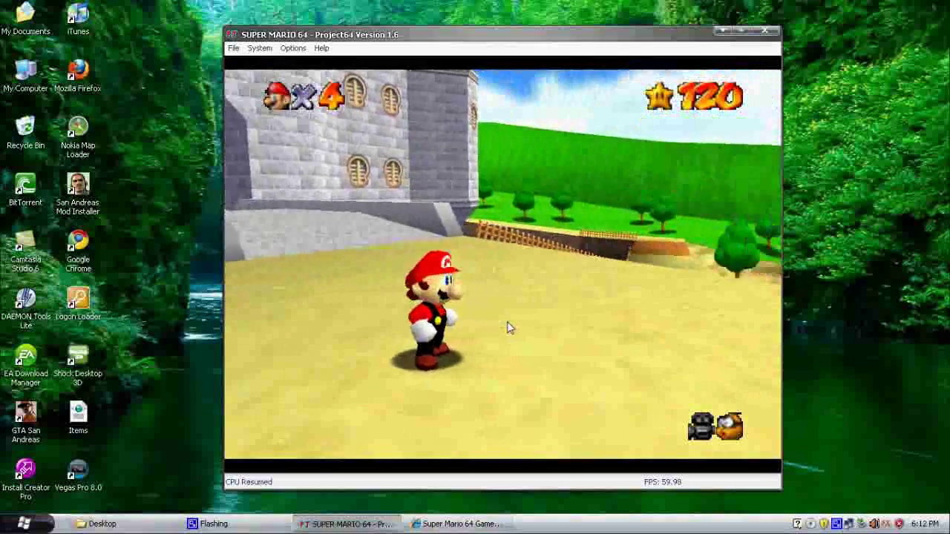
key("Delete")
key("Up")
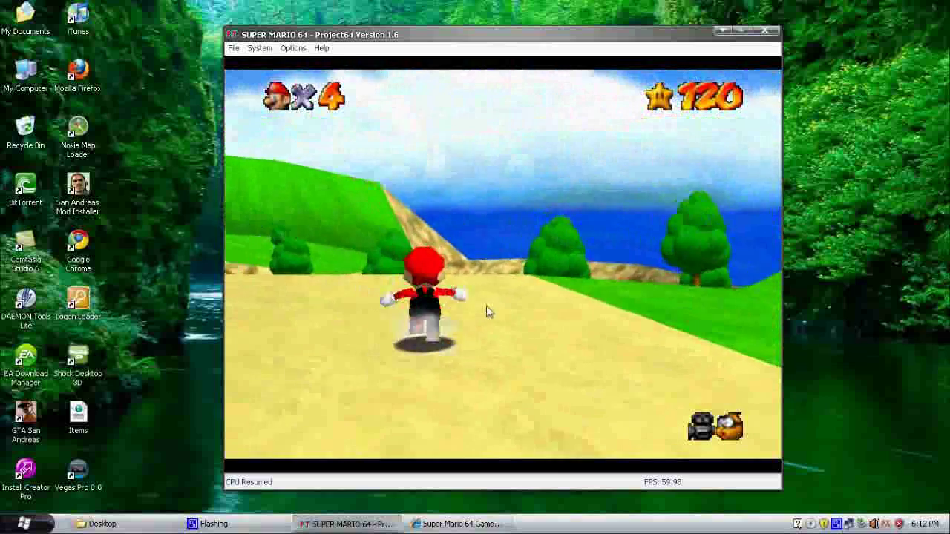
key("Left")
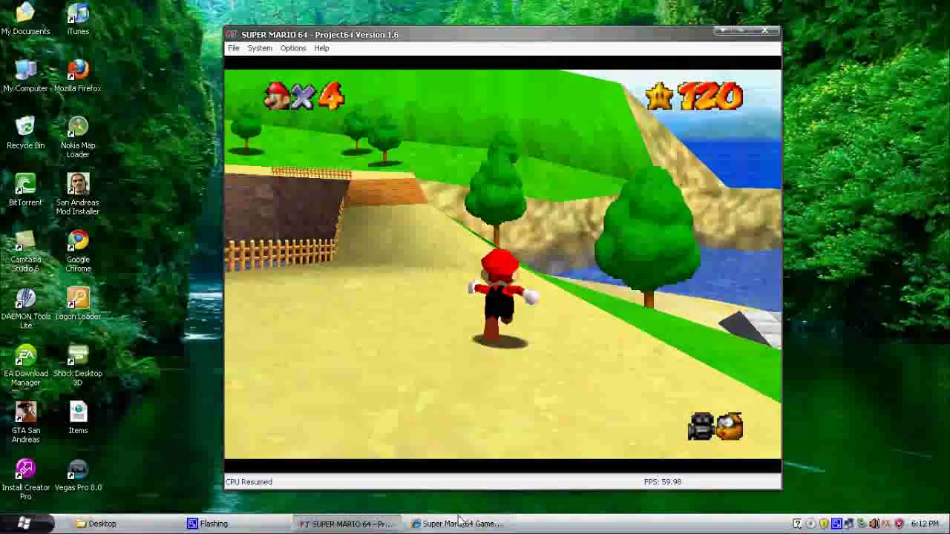
key("Left")
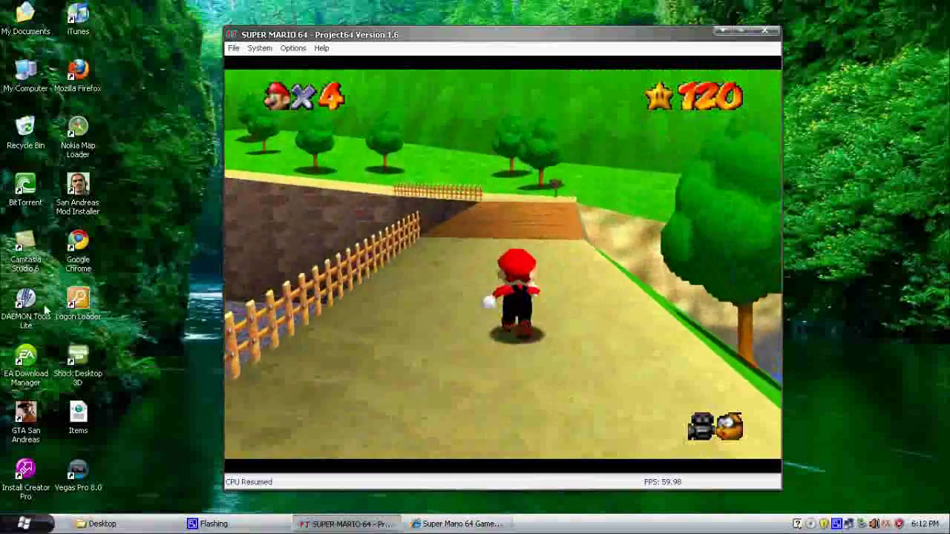
Run Mario onto the wooden bridge, back along the castle fence and down to the drained moat floor near the small door.
key("Up")
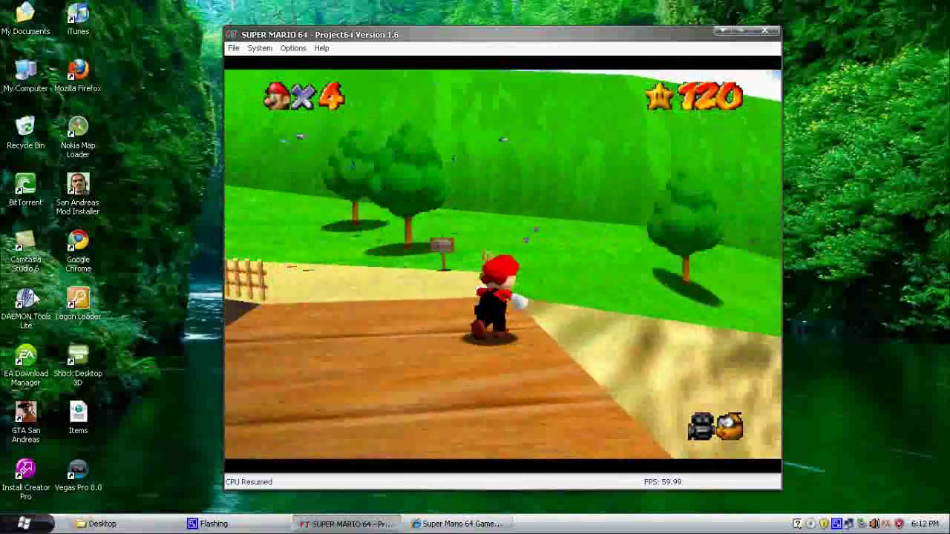
key("Up")
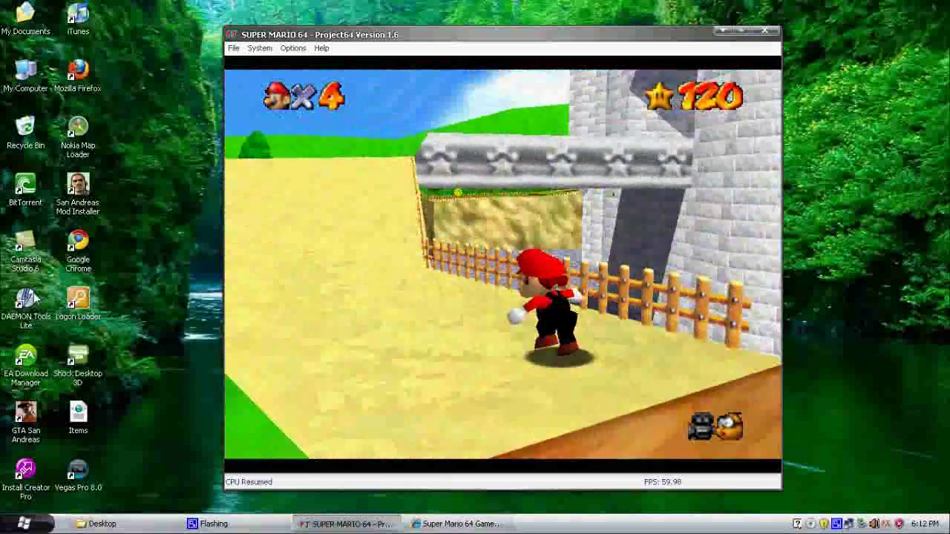
key("Up")
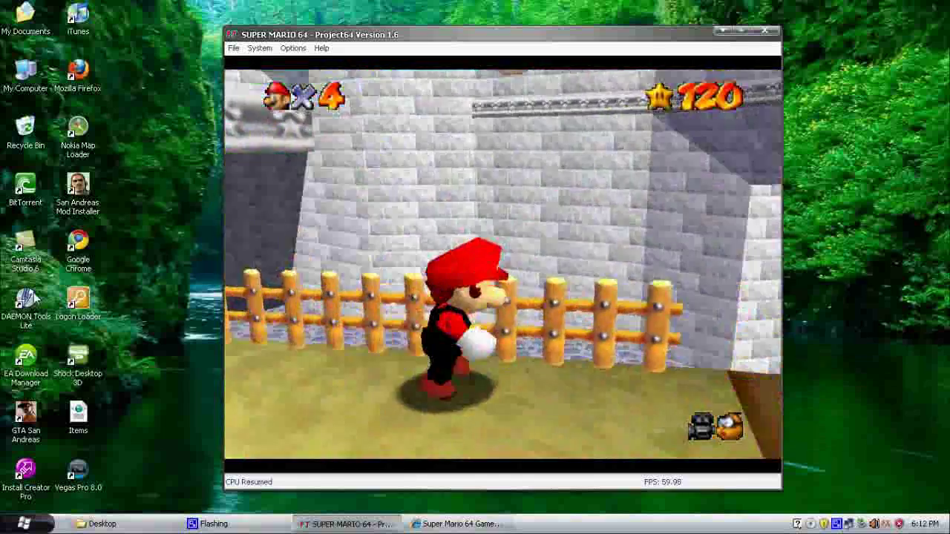
key("Up")
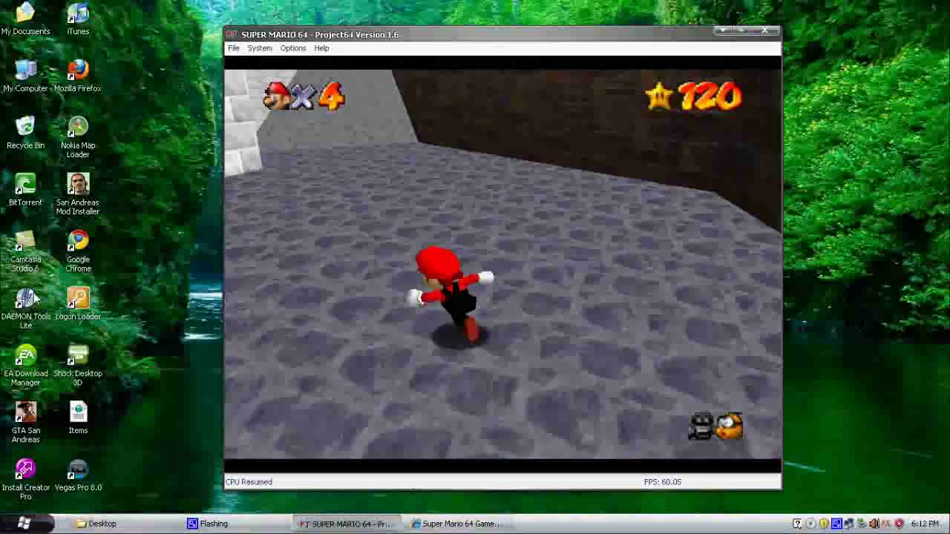
key("Up")
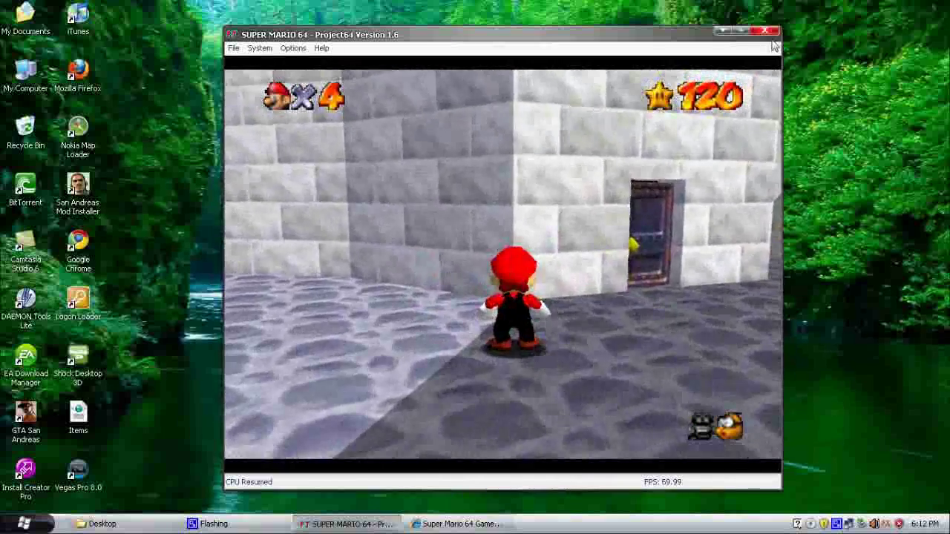